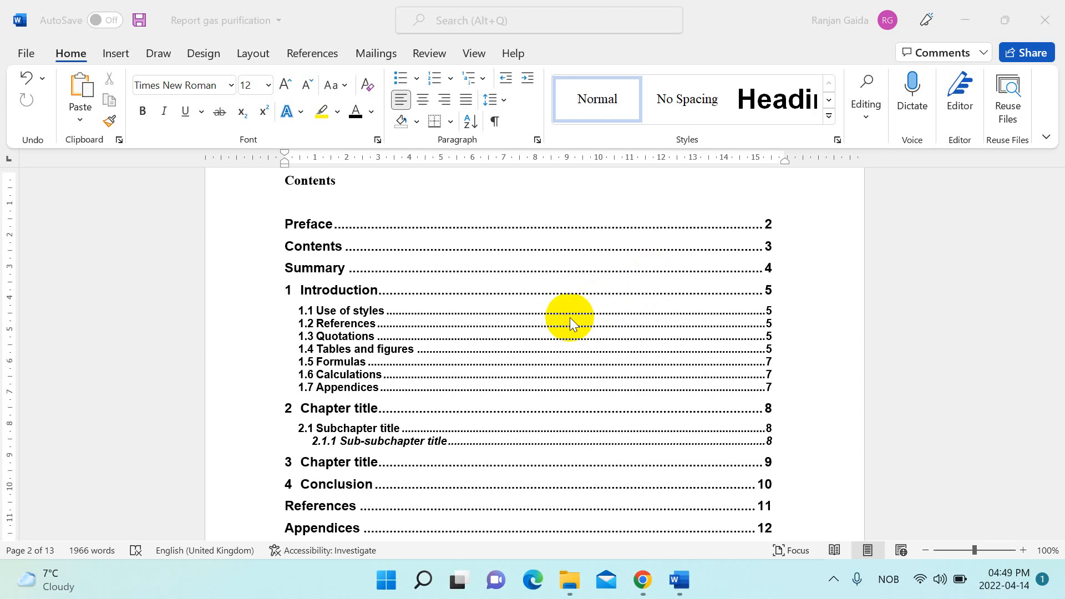
Examine the sample tables of contents and the Preface and Summary pages of the gas purification report
scroll(570, 317, down, 15)
scroll(570, 317, down, 15)
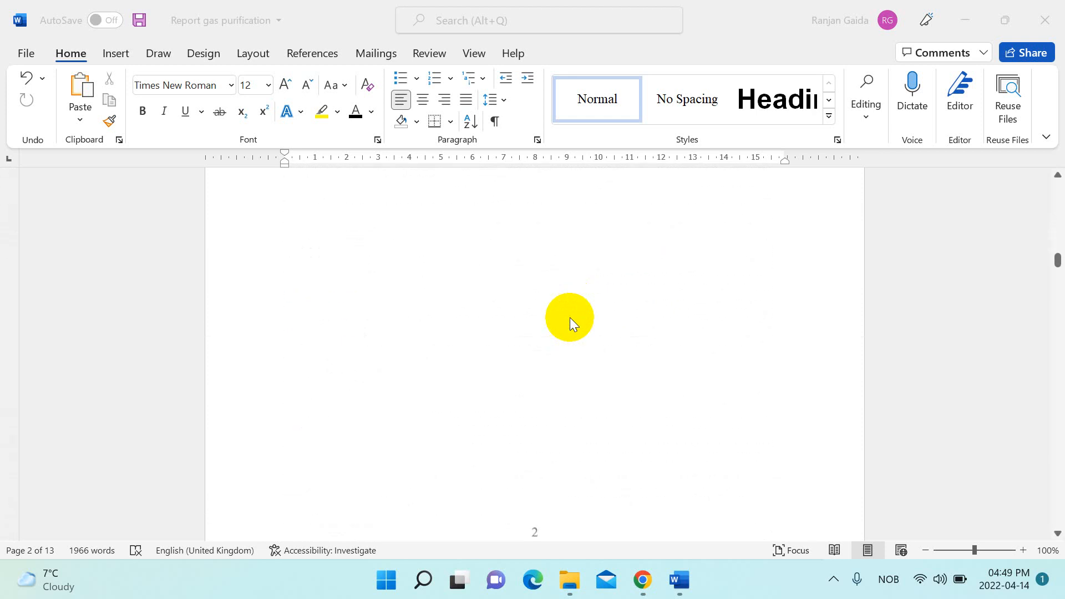
scroll(570, 317, up, 1)
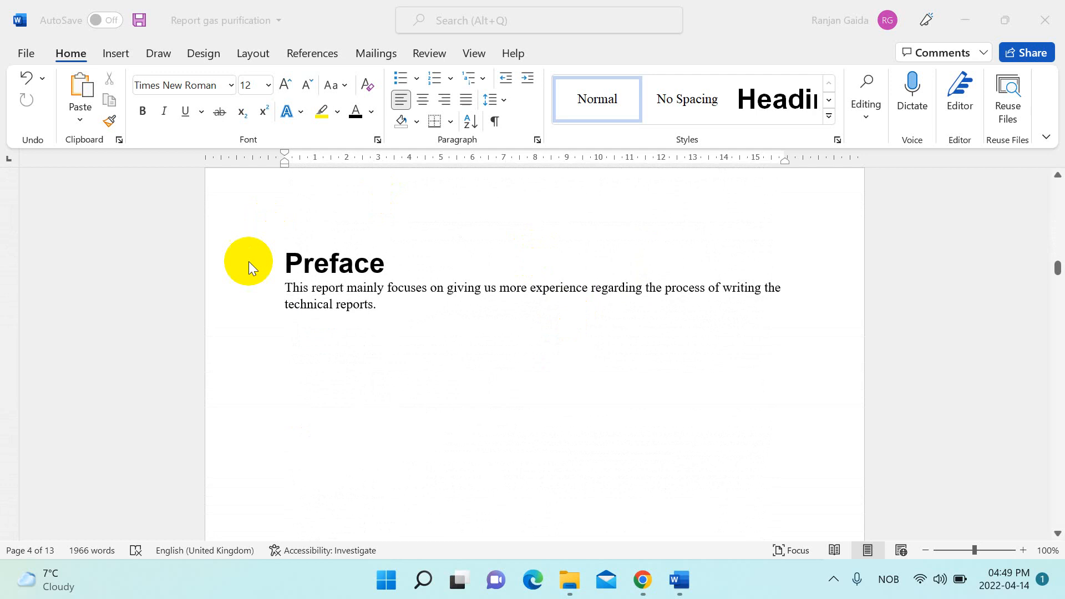
scroll(377, 295, down, 20)
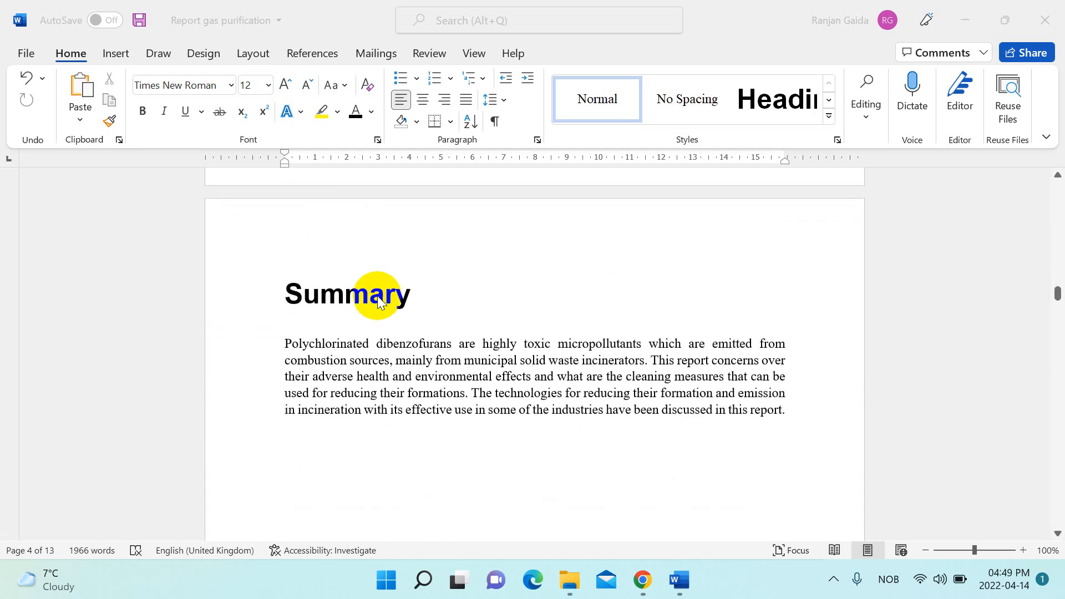
scroll(377, 295, down, 3)
scroll(377, 295, up, 8)
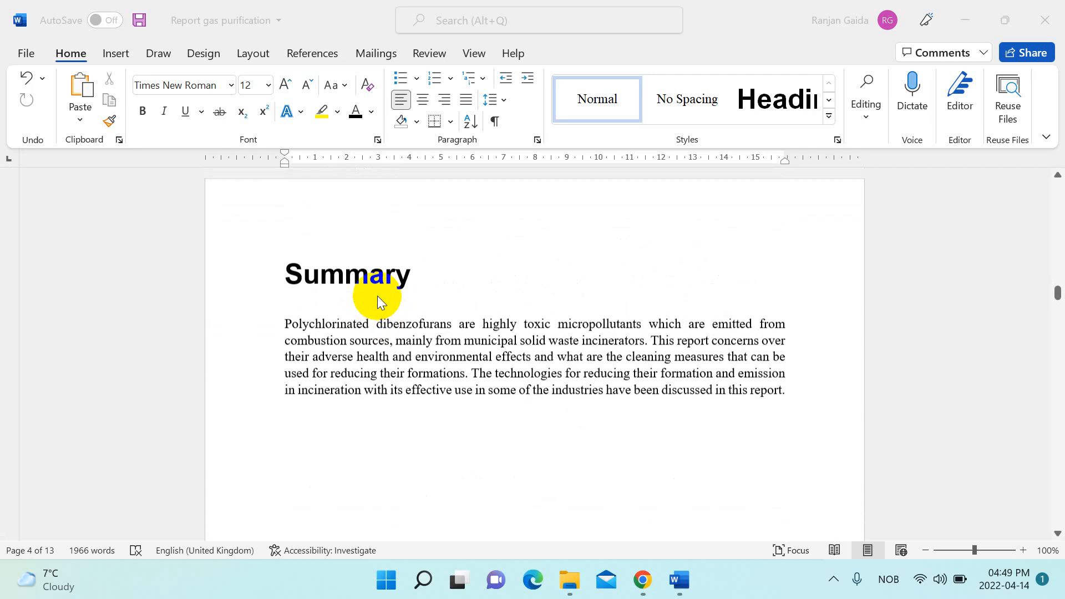
scroll(377, 296, up, 10)
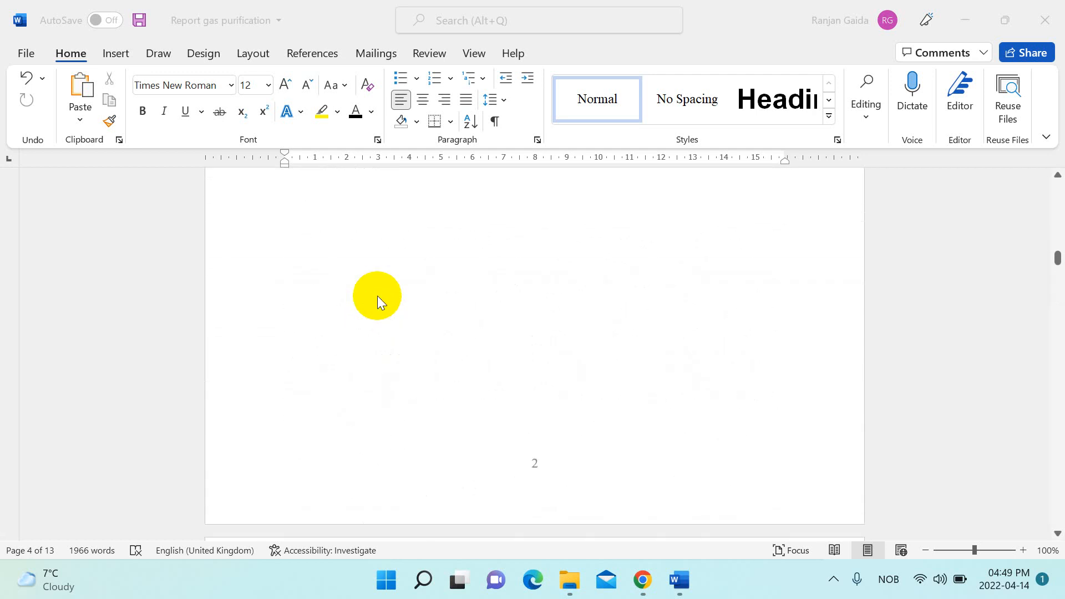
scroll(377, 295, up, 8)
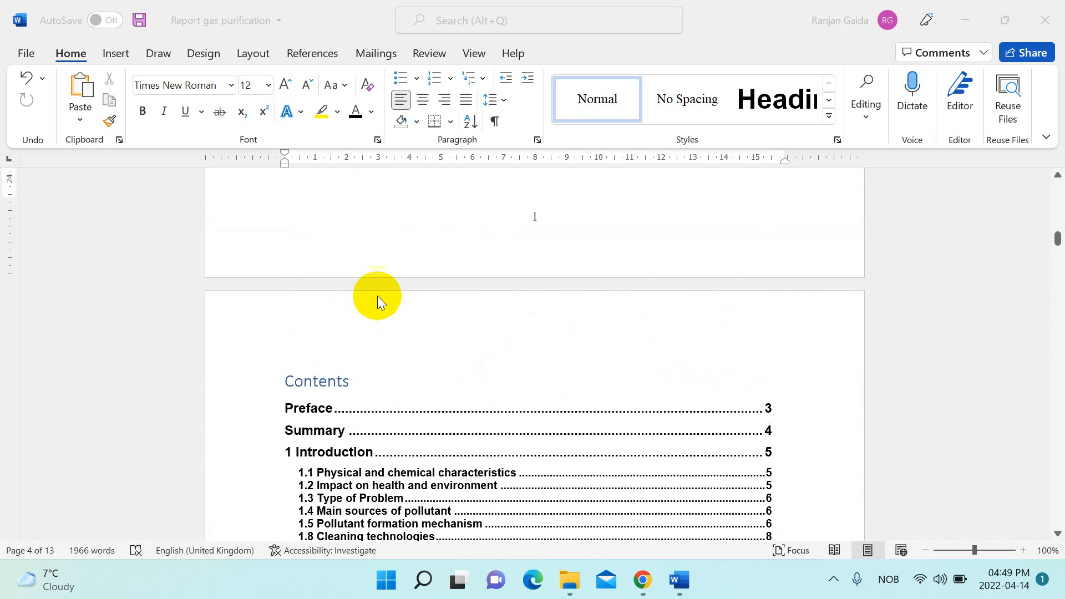
scroll(329, 372, up, 10)
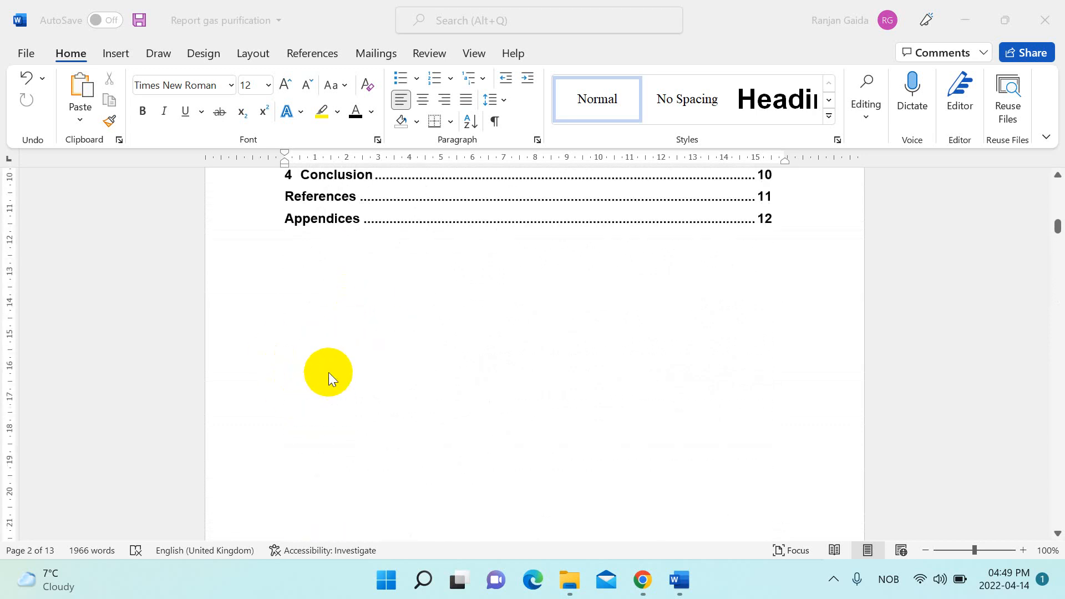
scroll(329, 371, up, 3)
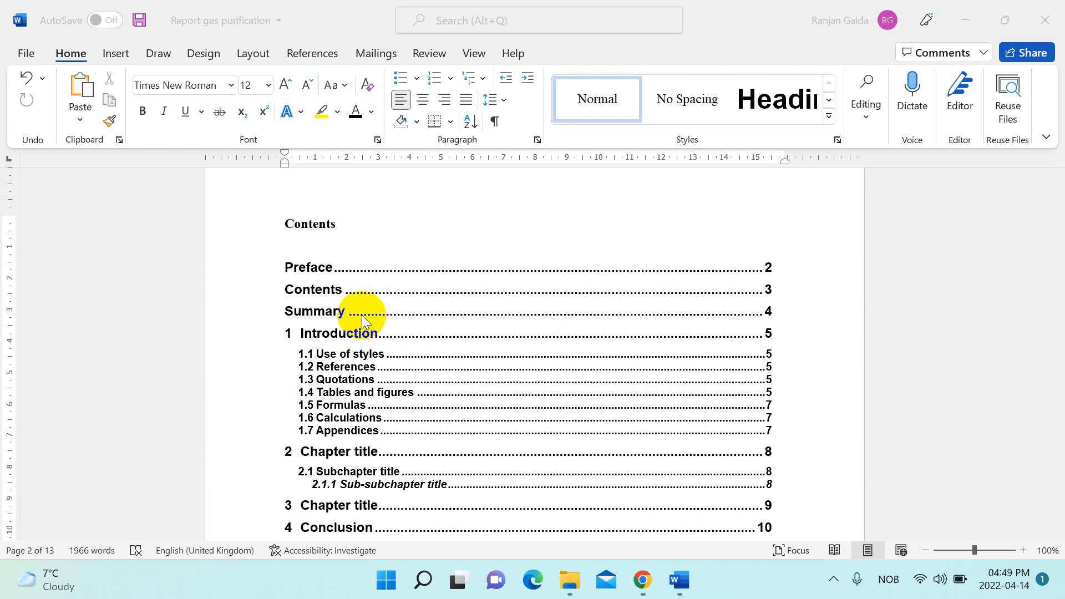
scroll(361, 320, down, 15)
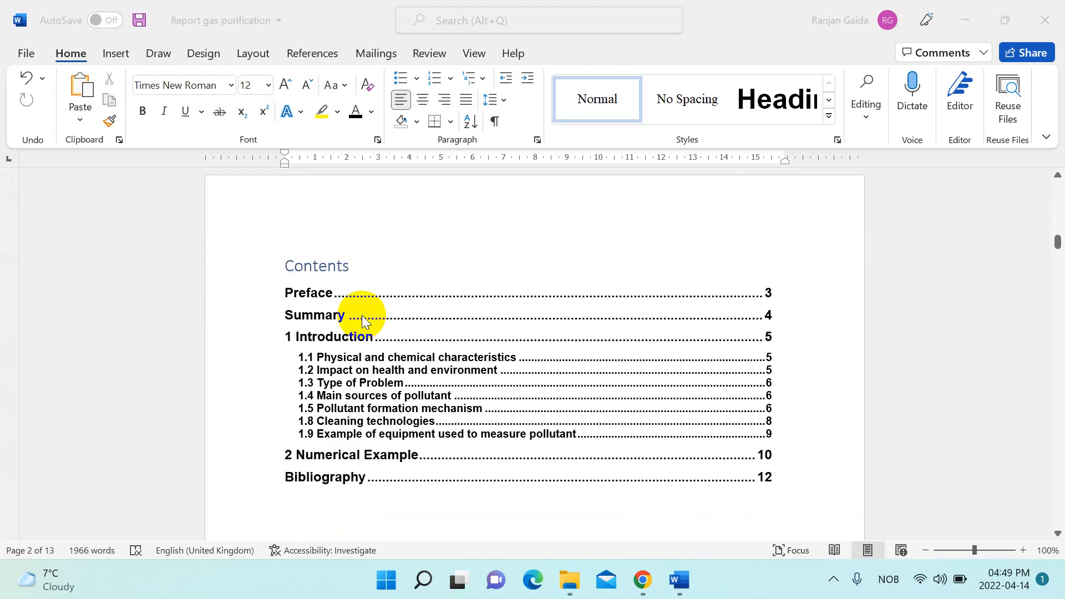
scroll(362, 318, down, 15)
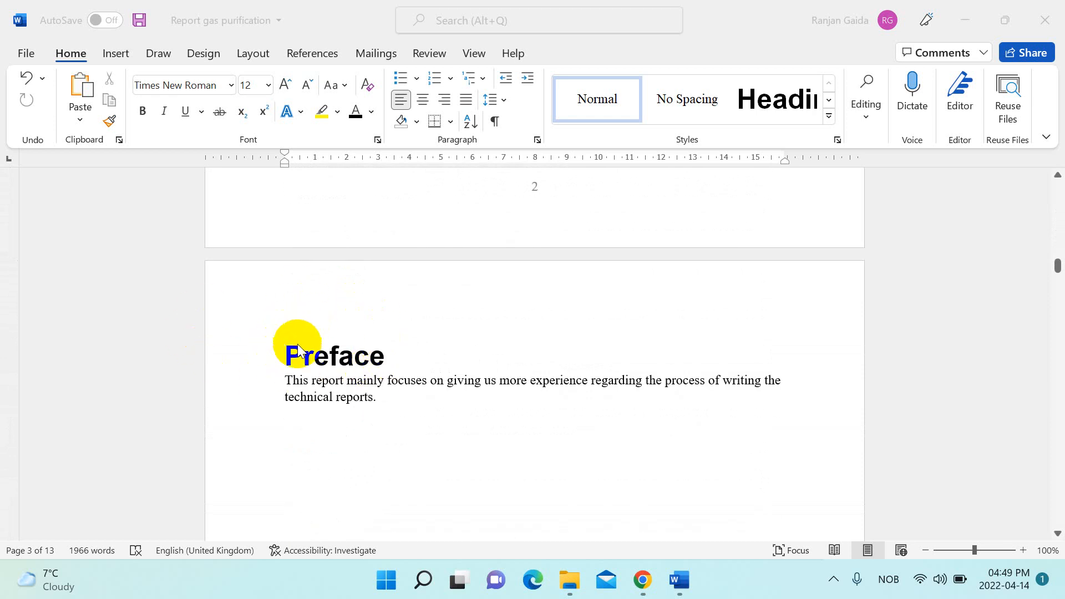
scroll(298, 343, down, 12)
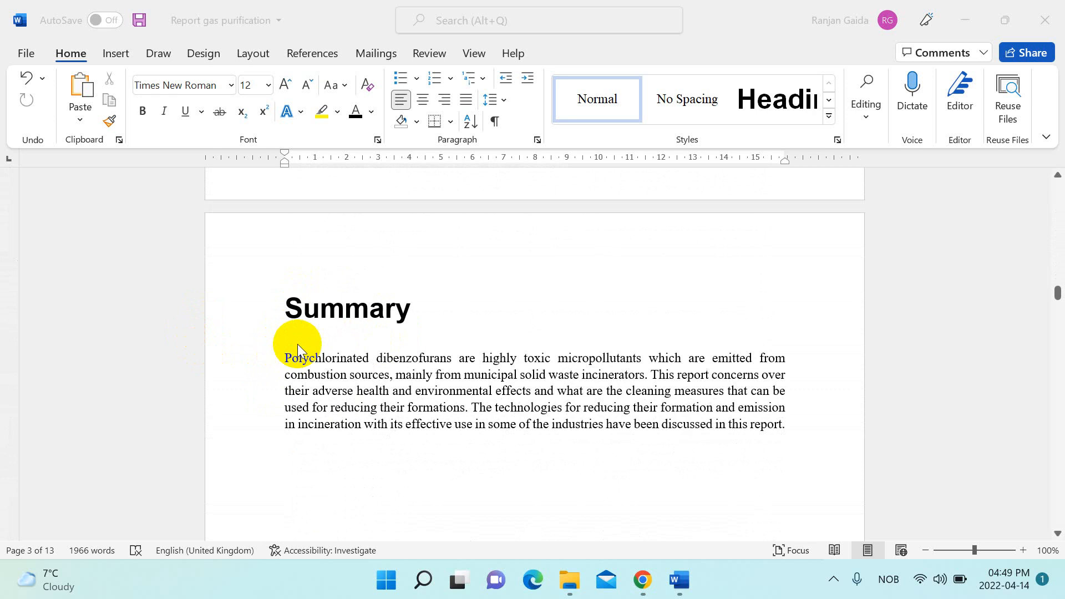
scroll(349, 329, down, 9)
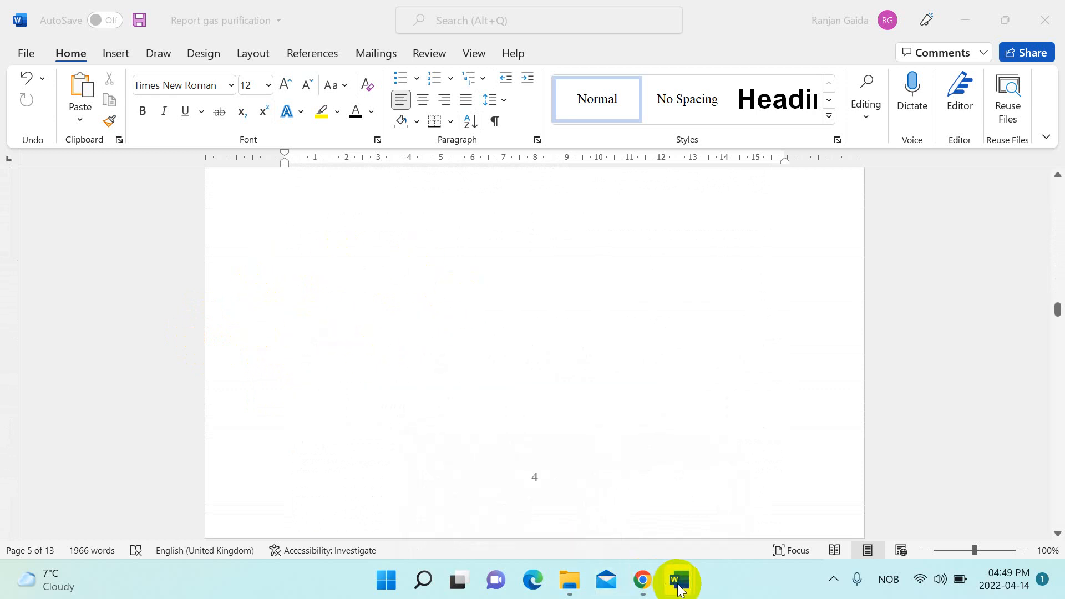
Switch to the document Final completed report of TP and insert two page breaks below its table of contents
mouse_move(679, 580)
click(578, 504)
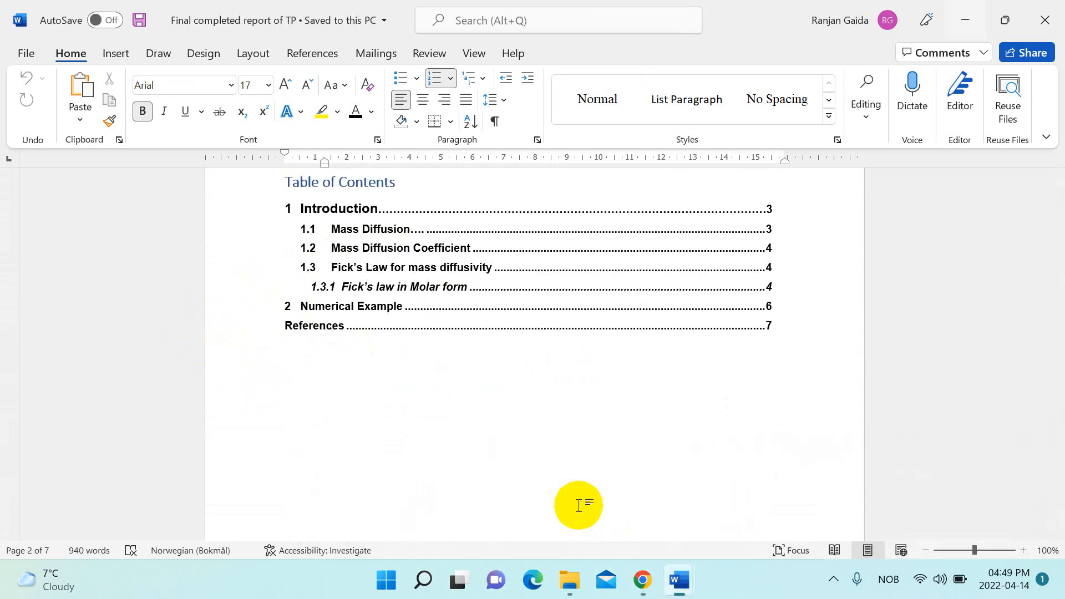
click(616, 414)
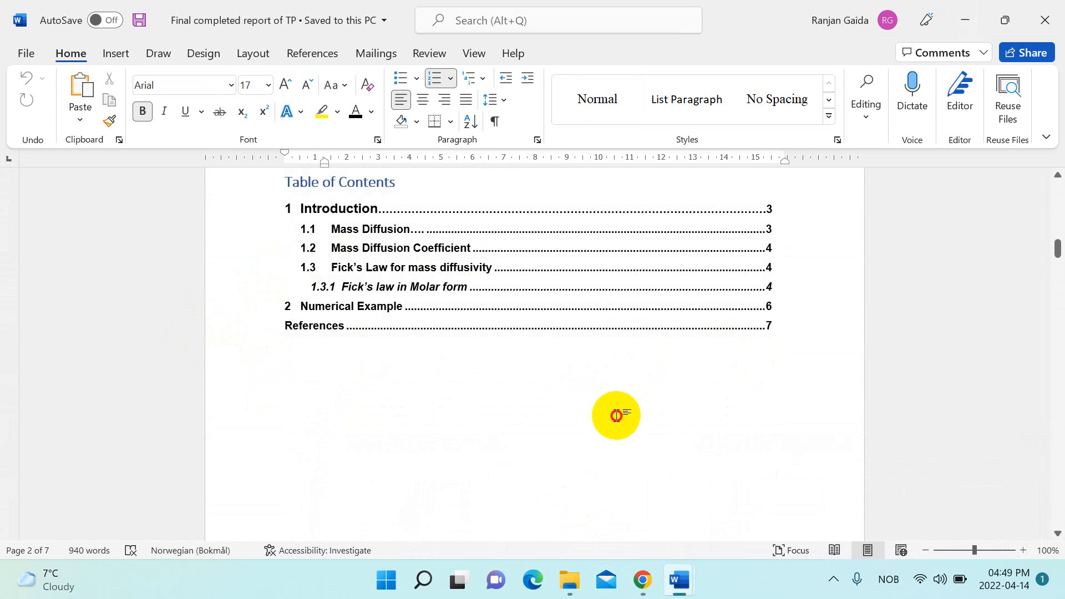
click(375, 409)
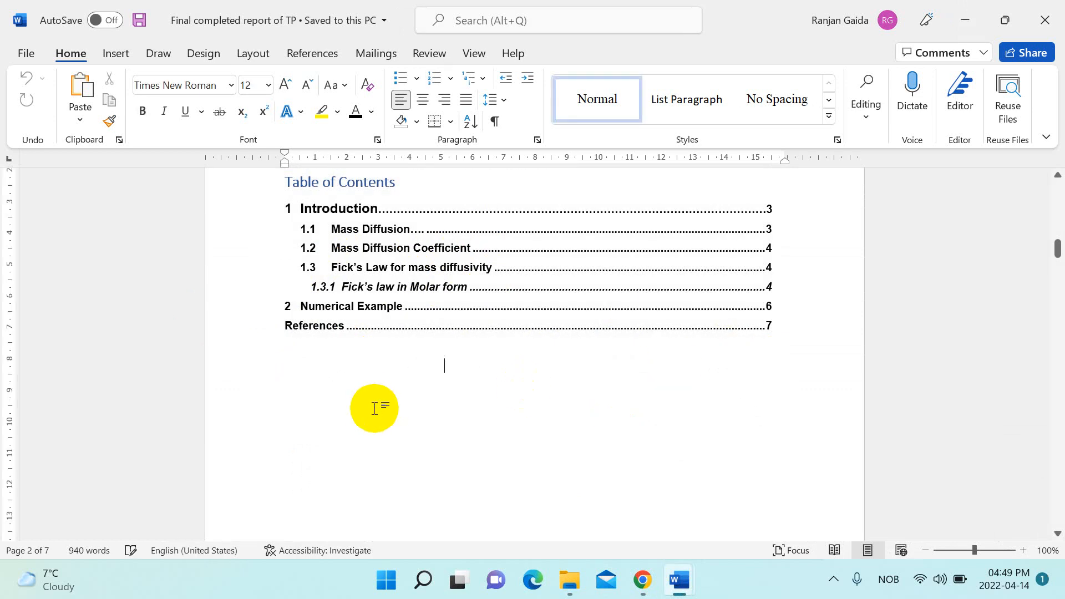
key(ctrl+Return)
key(ctrl+Return)
scroll(374, 408, up, 6)
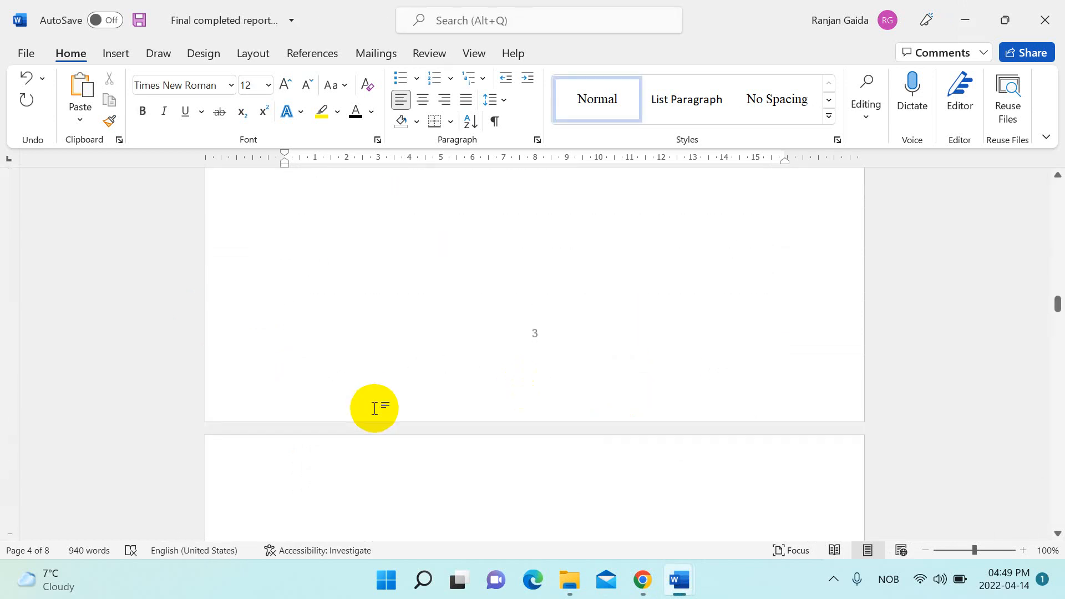
scroll(375, 408, up, 8)
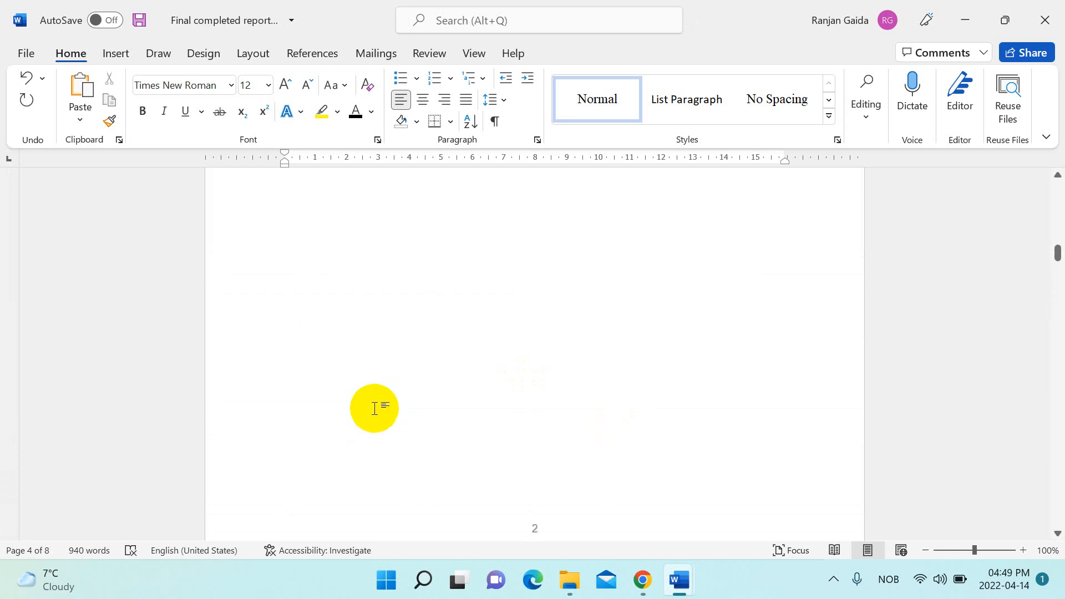
scroll(374, 408, up, 5)
scroll(374, 408, down, 12)
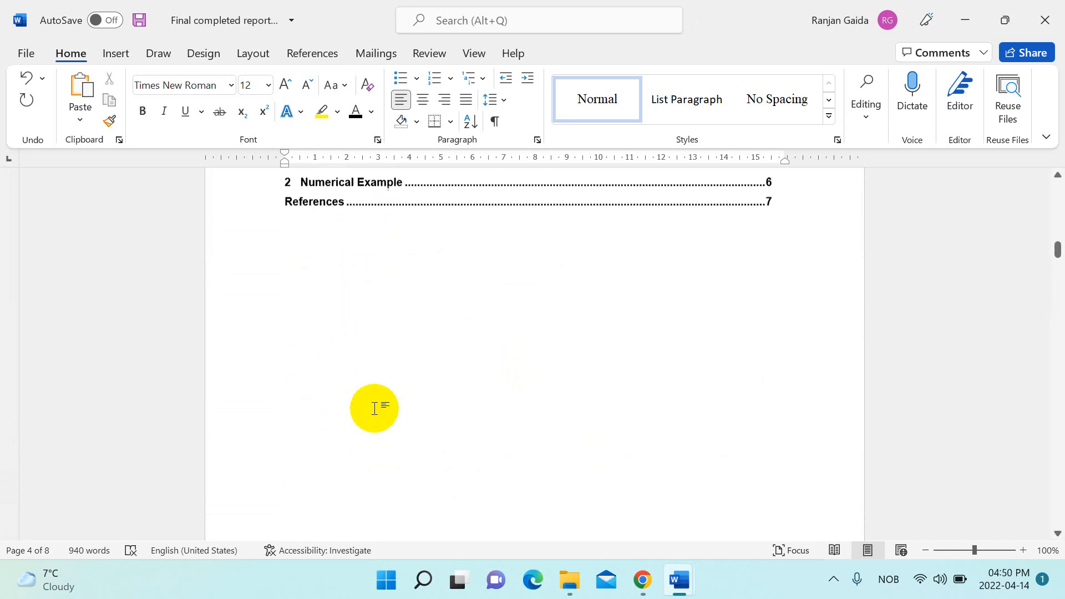
scroll(375, 409, down, 8)
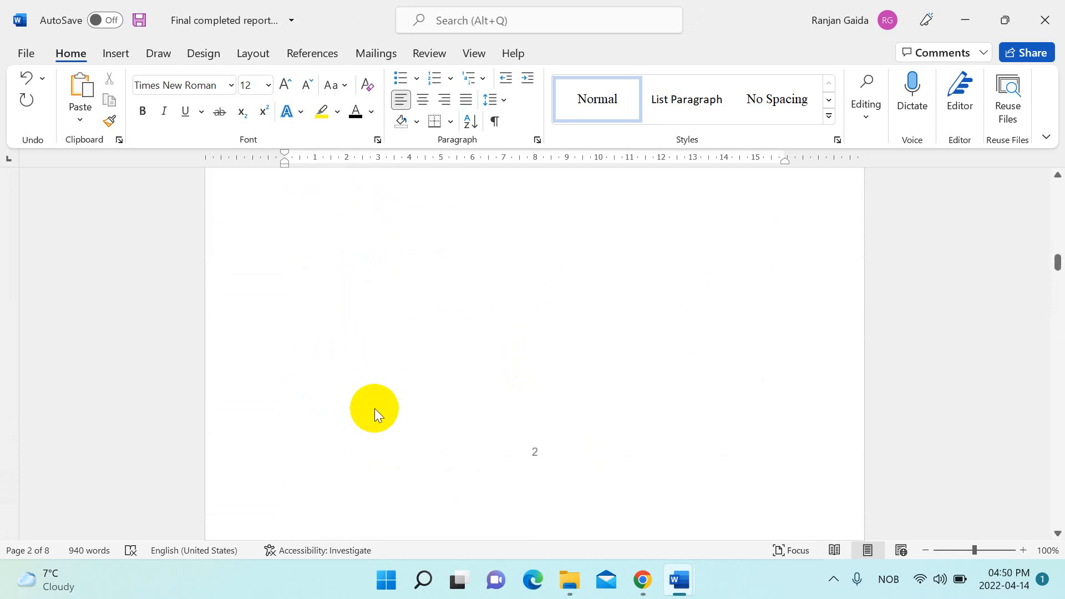
click(306, 347)
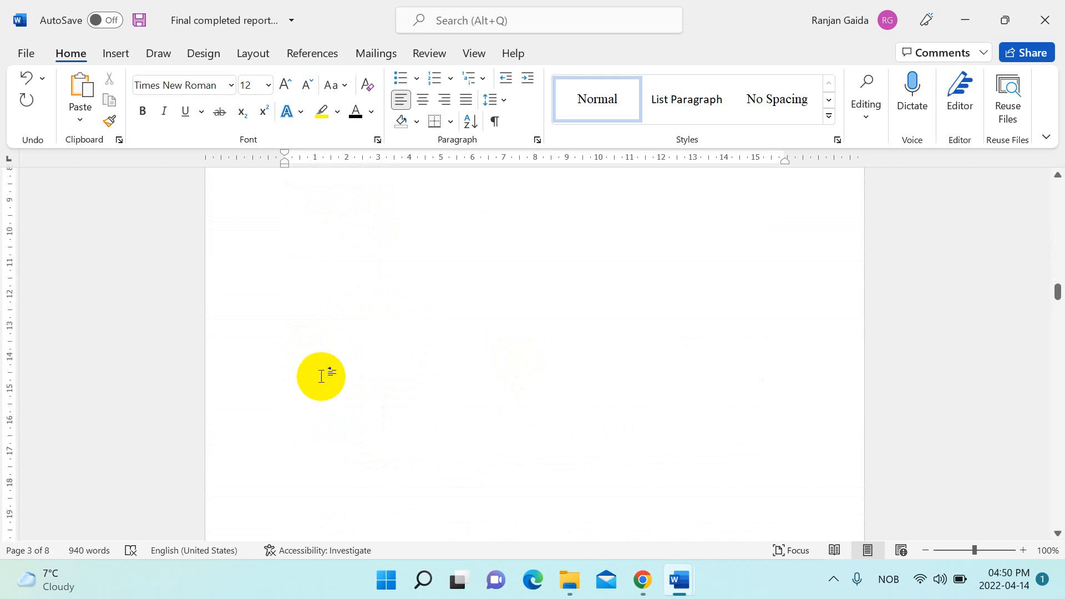
Apply the numbered Heading 1 style to the Introduction chapter title
scroll(321, 377, down, 3)
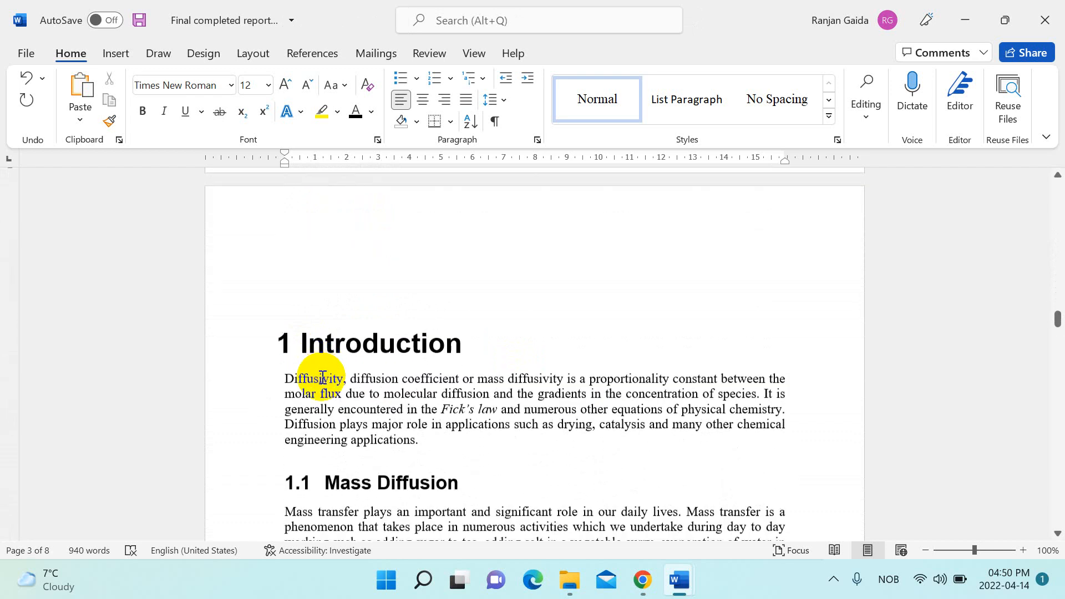
click(353, 345)
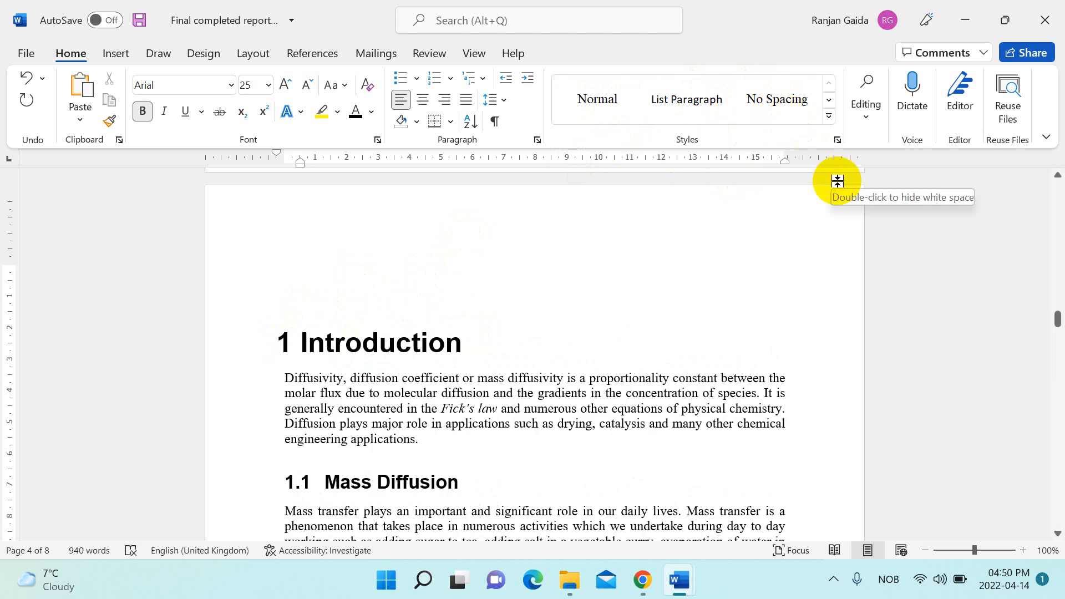
click(829, 115)
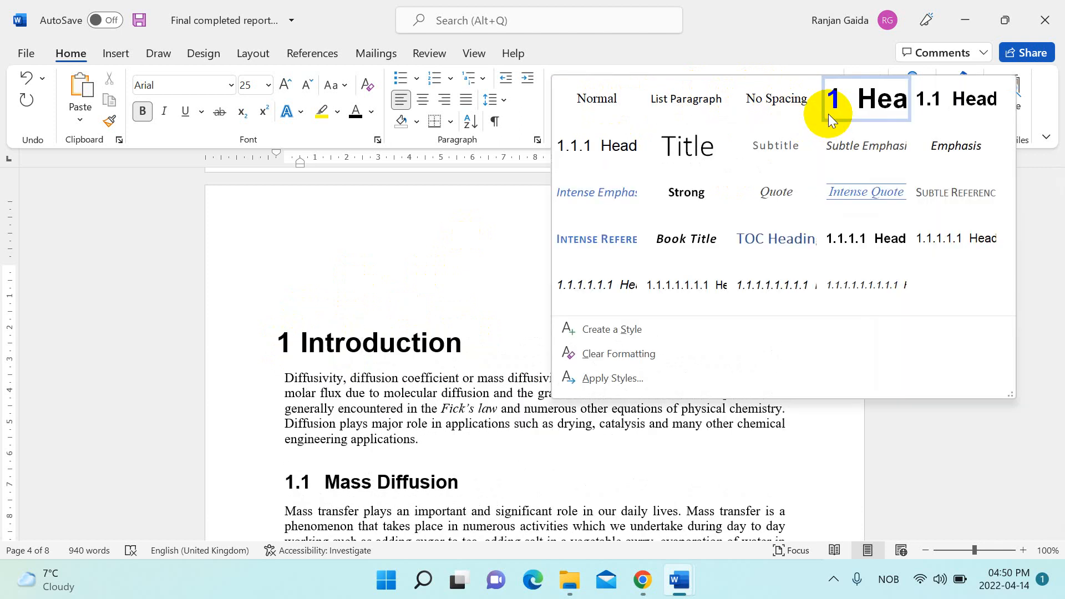
click(860, 106)
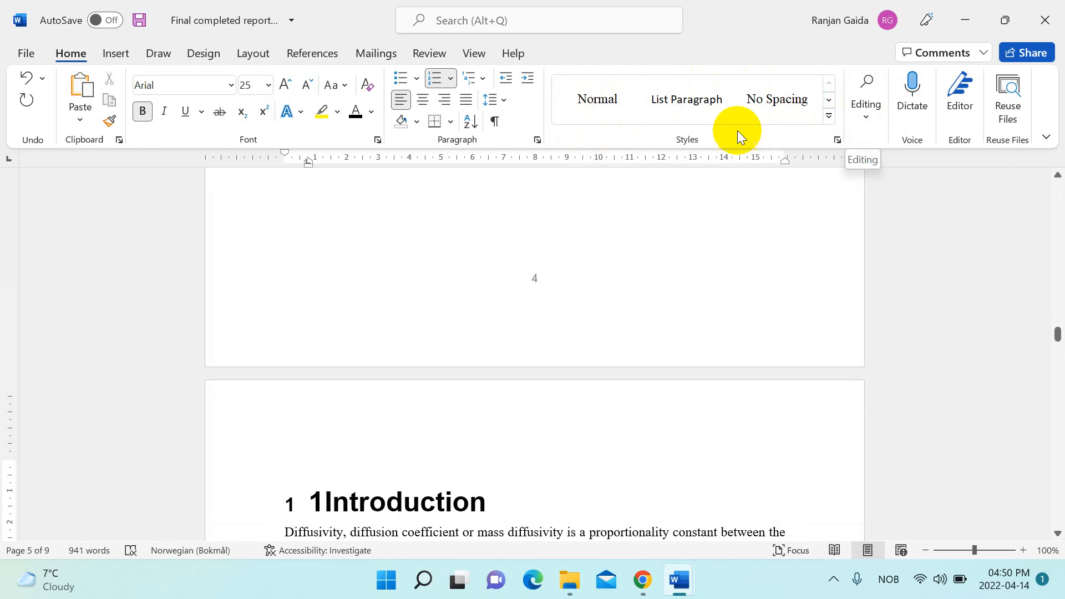
scroll(575, 333, down, 5)
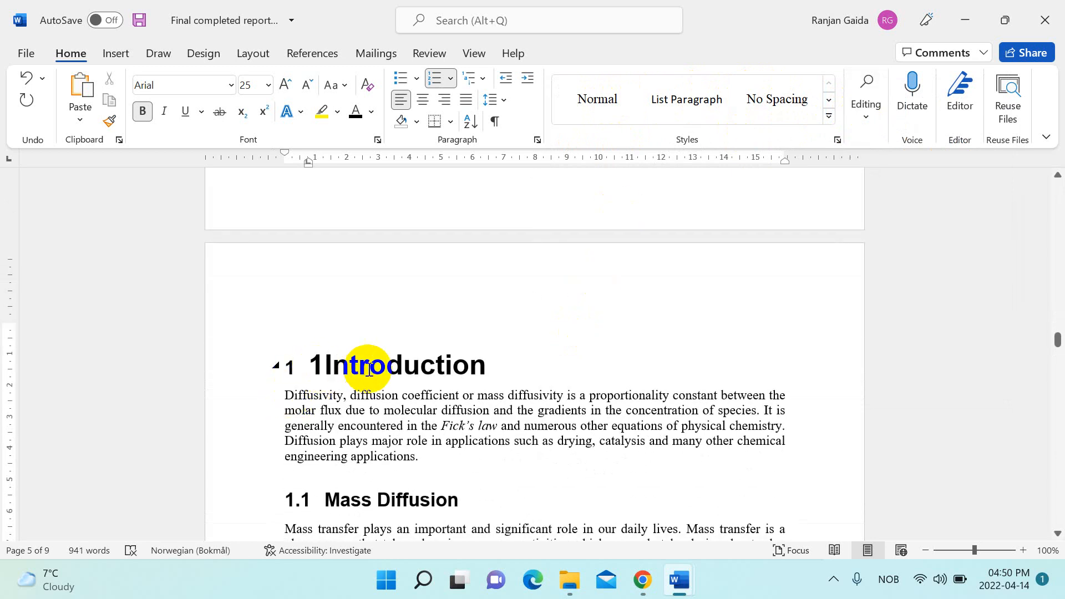
Examine the formatting of the Heading 1 style in its Modify Style settings and accept them as they are
click(828, 116)
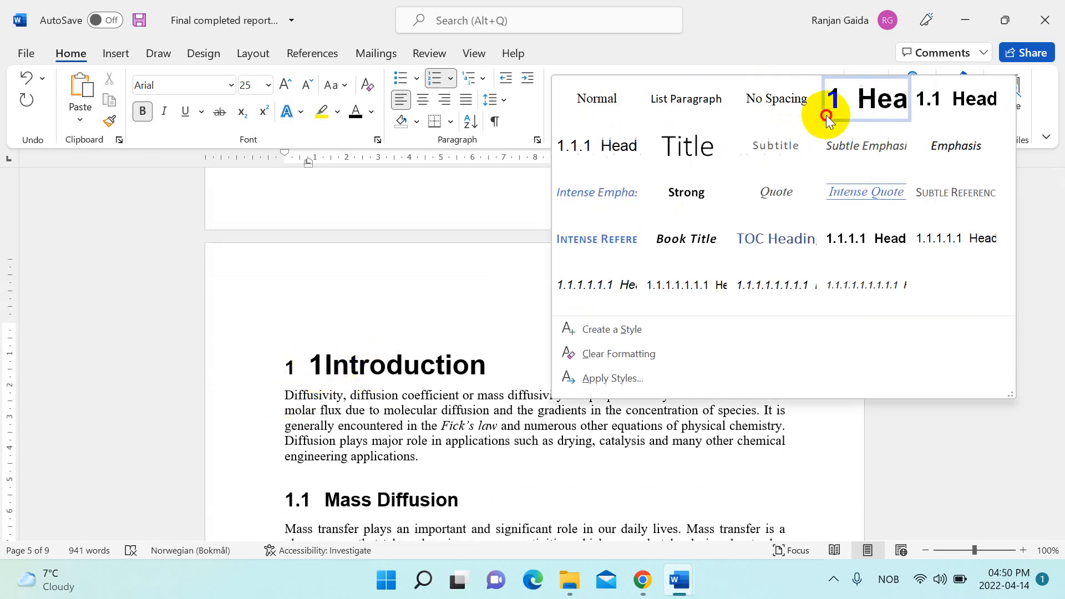
right_click(873, 108)
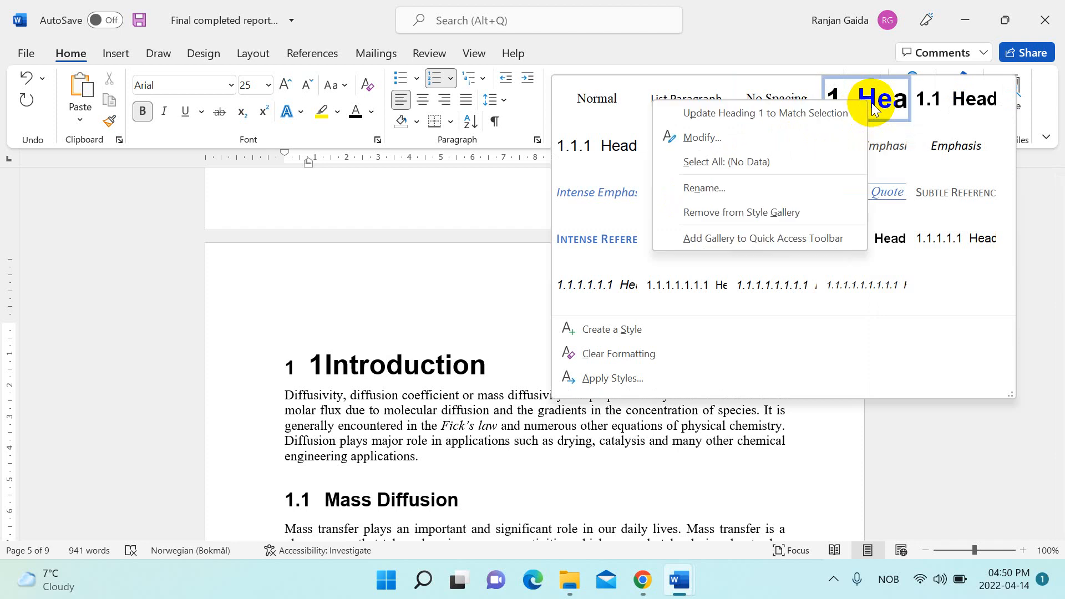
click(702, 139)
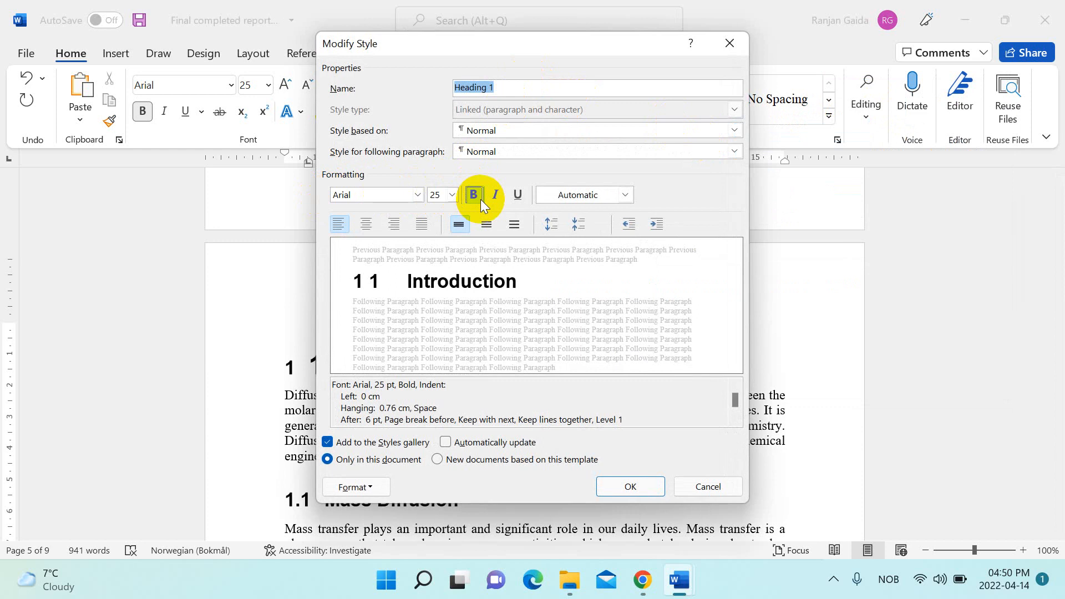
click(625, 491)
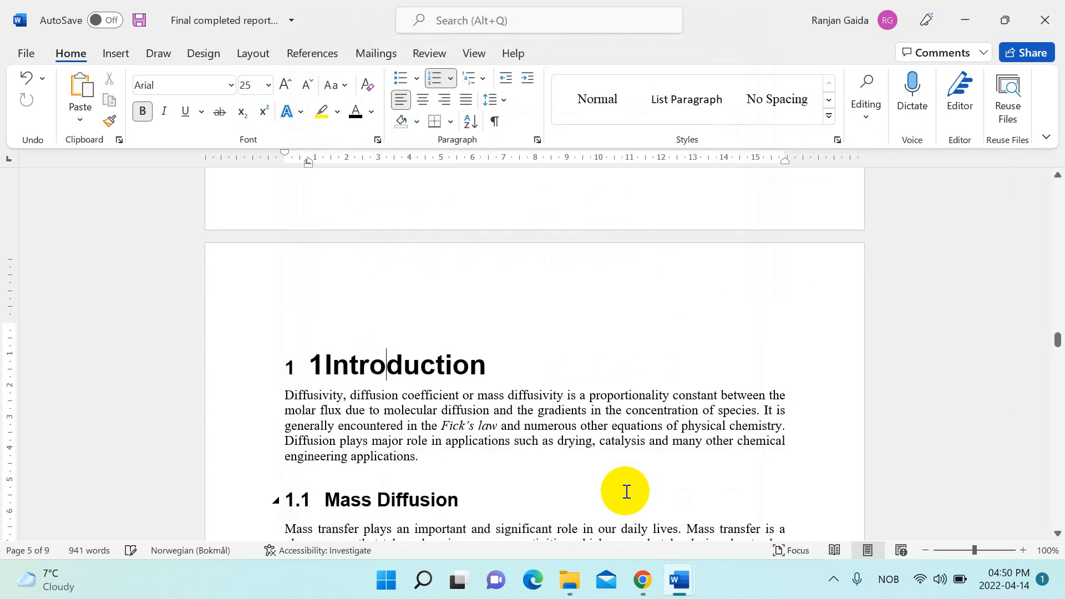
Remove the duplicate automatic number in front of the Introduction heading
click(296, 369)
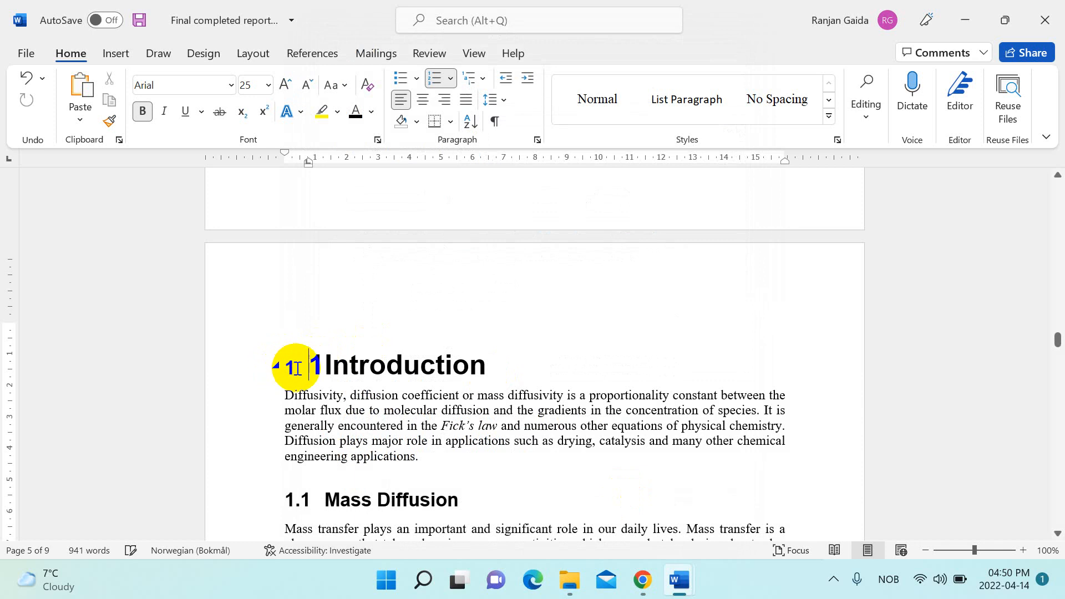
key(ctrl+z)
Apply the numbered Heading 2 style to the Mass Diffusion section title under Introduction
scroll(391, 377, down, 3)
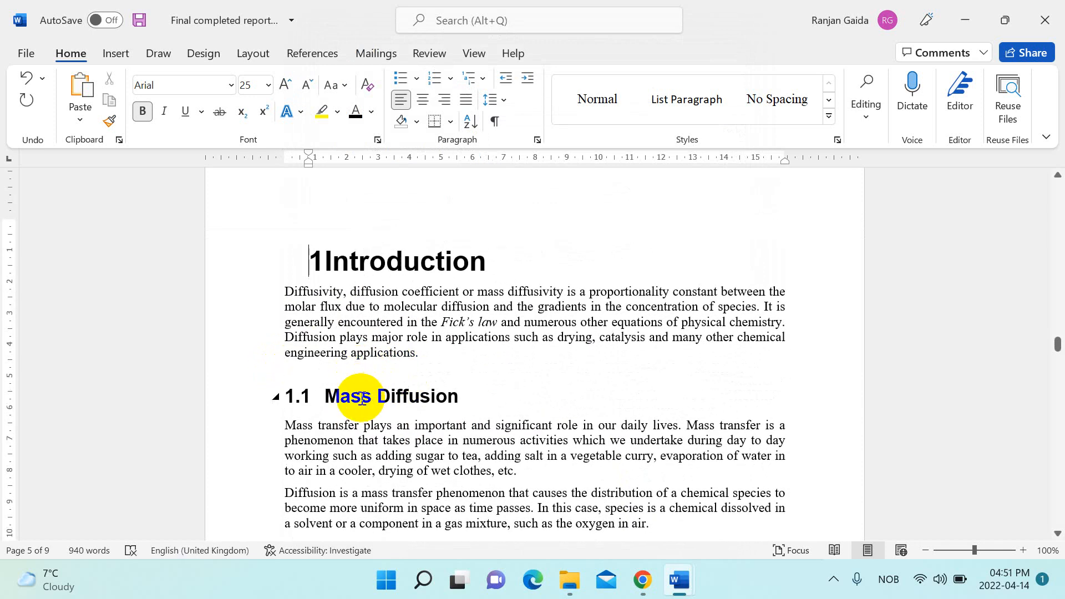
click(362, 398)
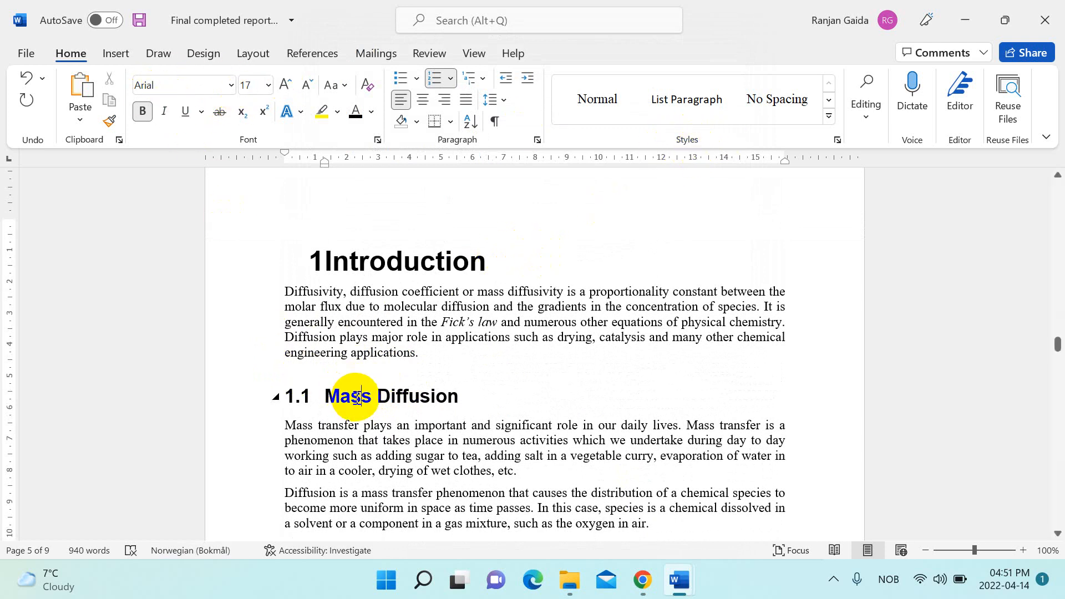
click(829, 116)
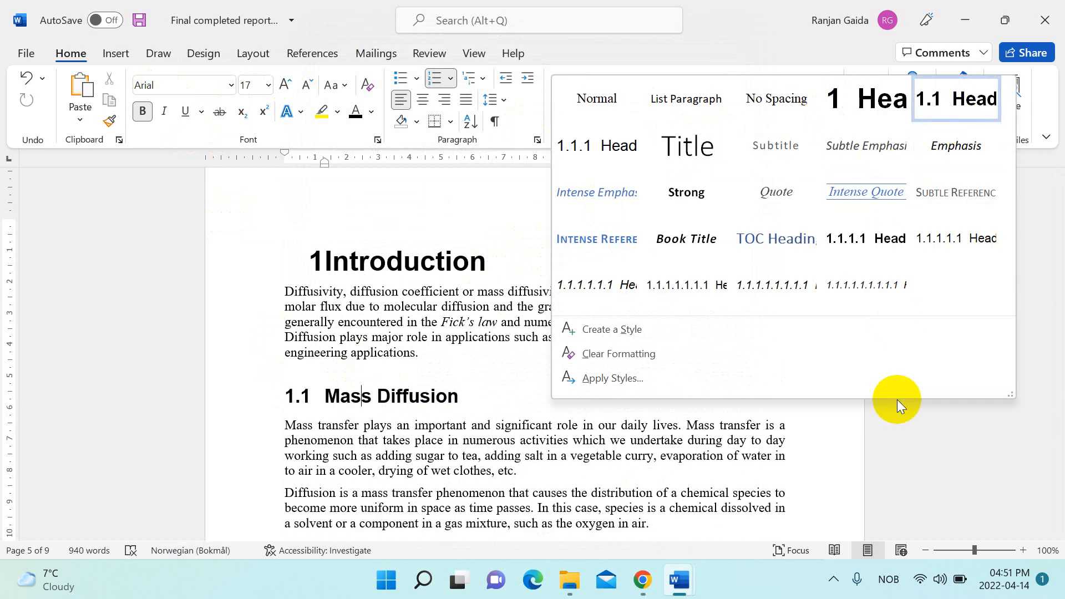
click(922, 416)
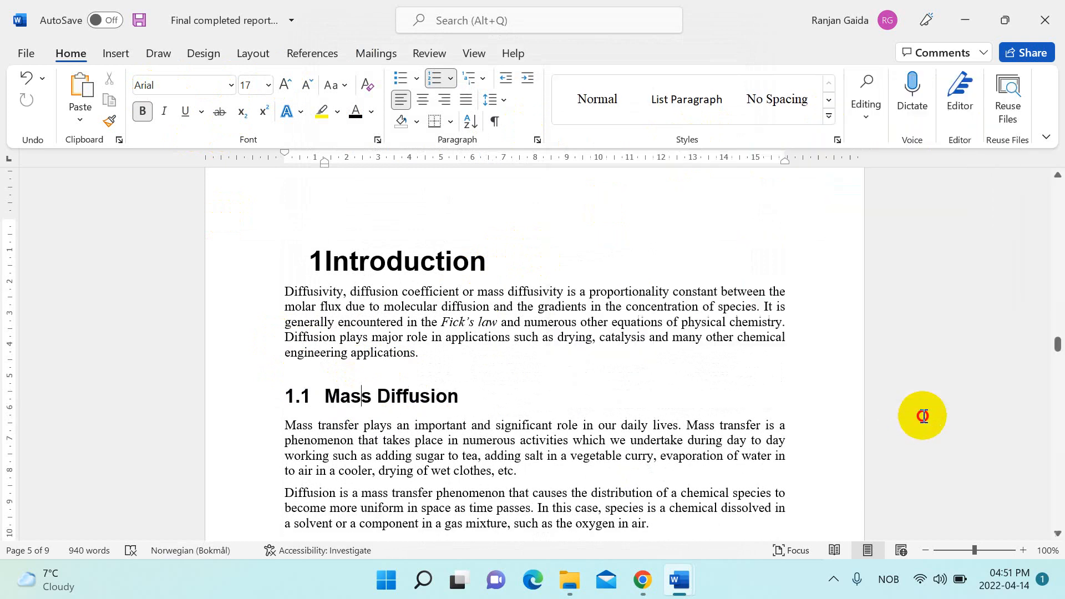
click(837, 139)
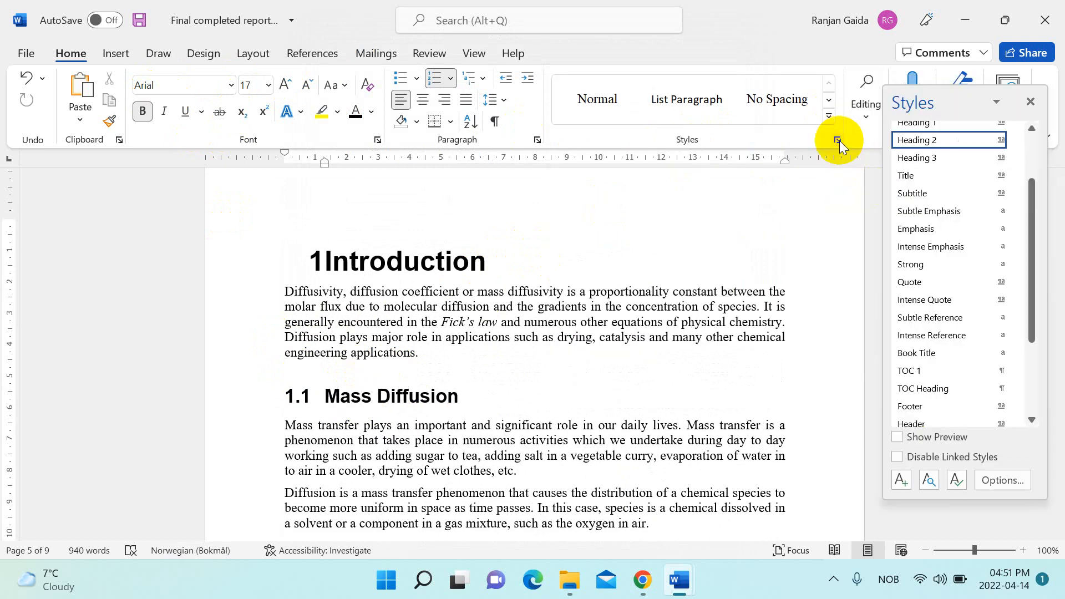
click(925, 141)
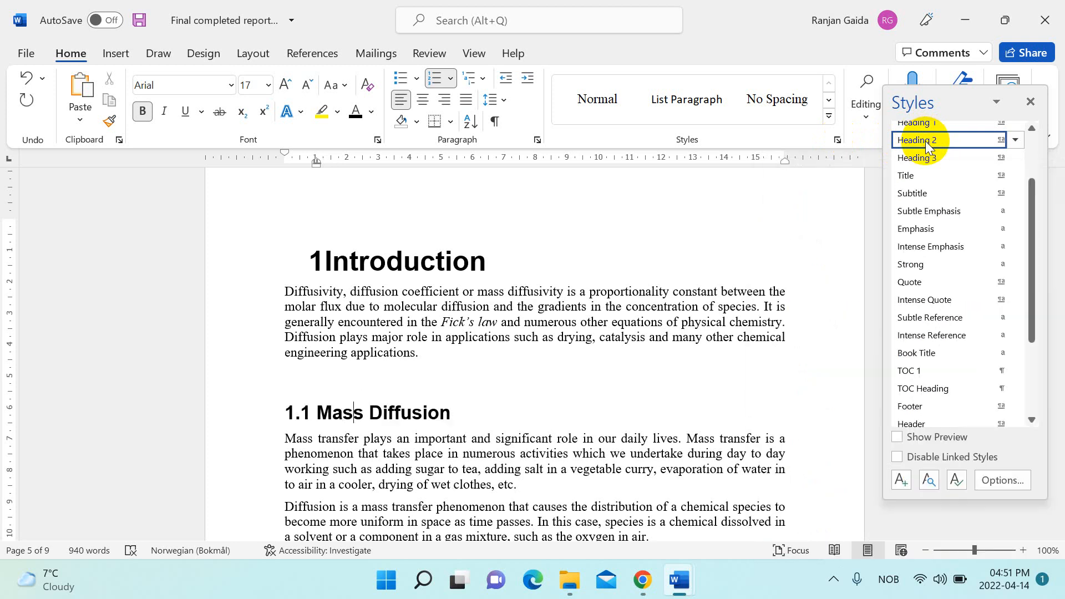
Examine the formatting of the Heading 2 style in its Modify Style settings and accept them as they are
right_click(925, 141)
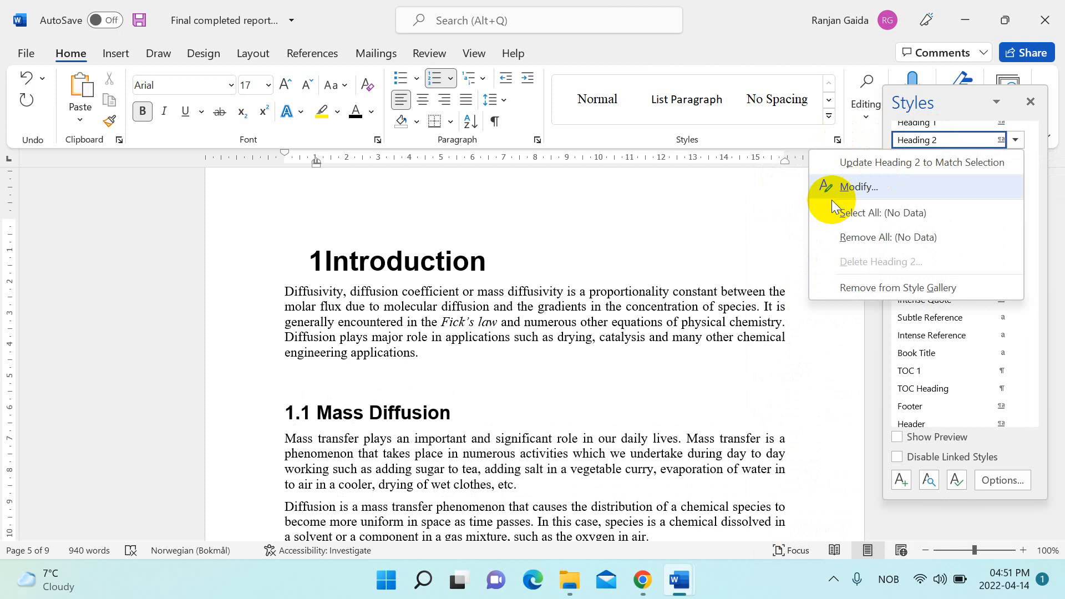
click(868, 183)
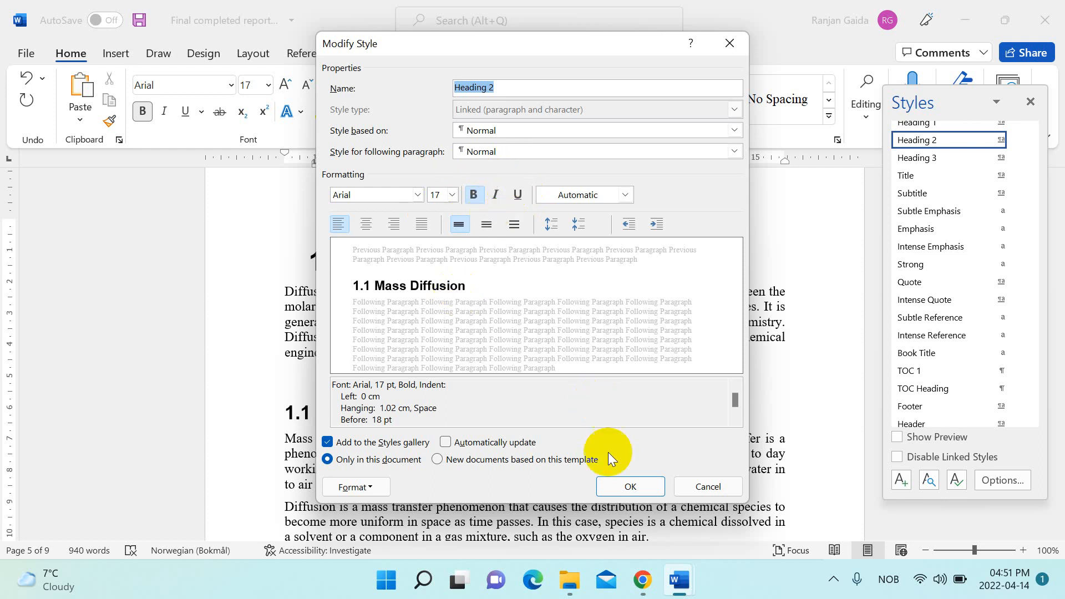
click(632, 487)
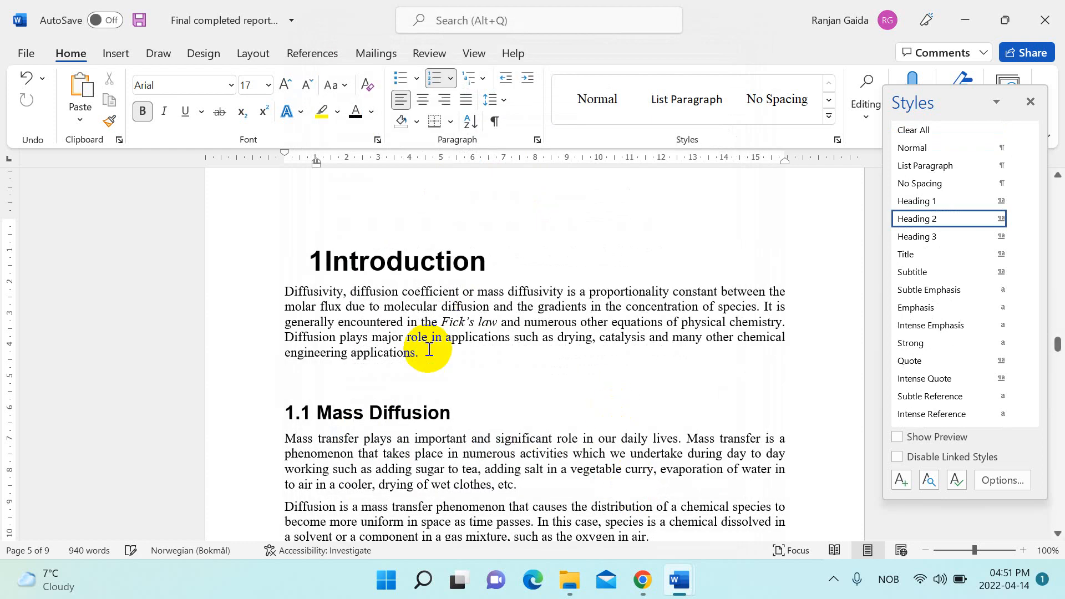
Apply the Heading 2 style to the Mass Diffusion Coefficient section title below Figure 1
scroll(428, 349, down, 5)
scroll(428, 349, down, 3)
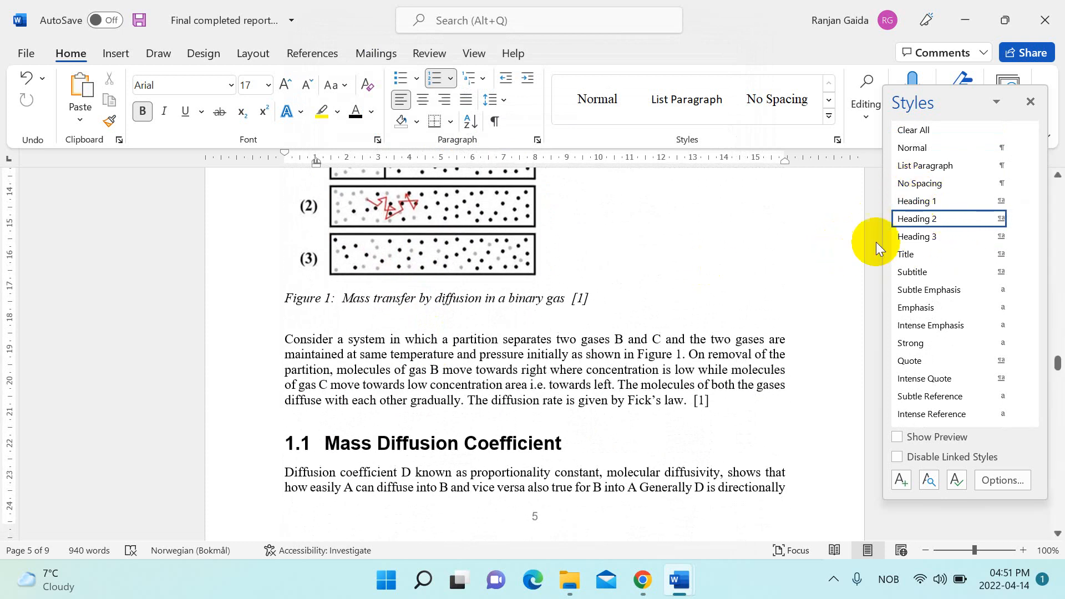
scroll(525, 409, down, 1)
scroll(524, 409, down, 1)
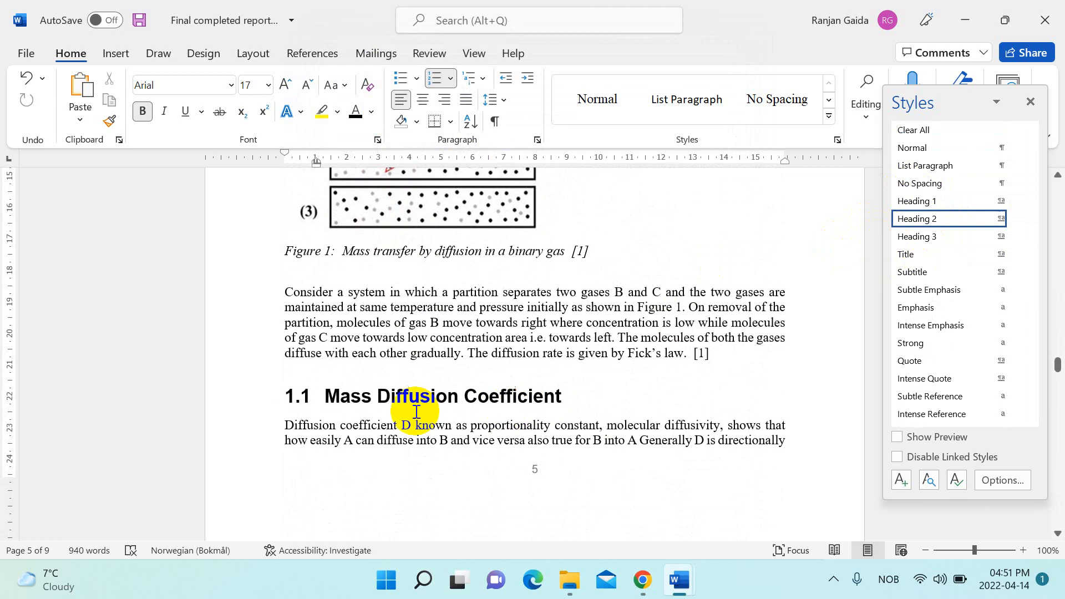
click(421, 398)
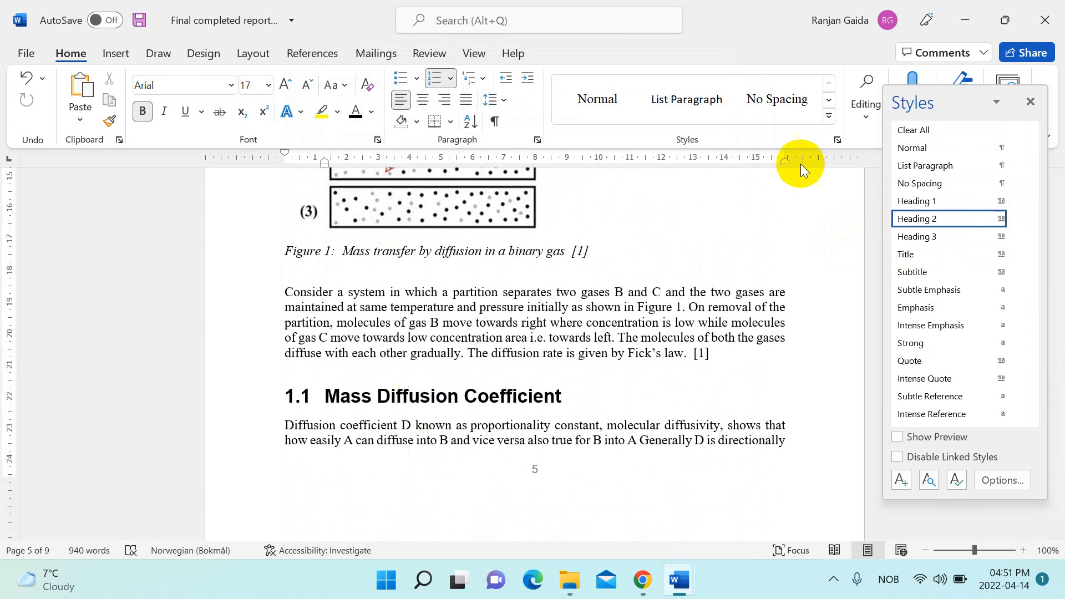
click(911, 220)
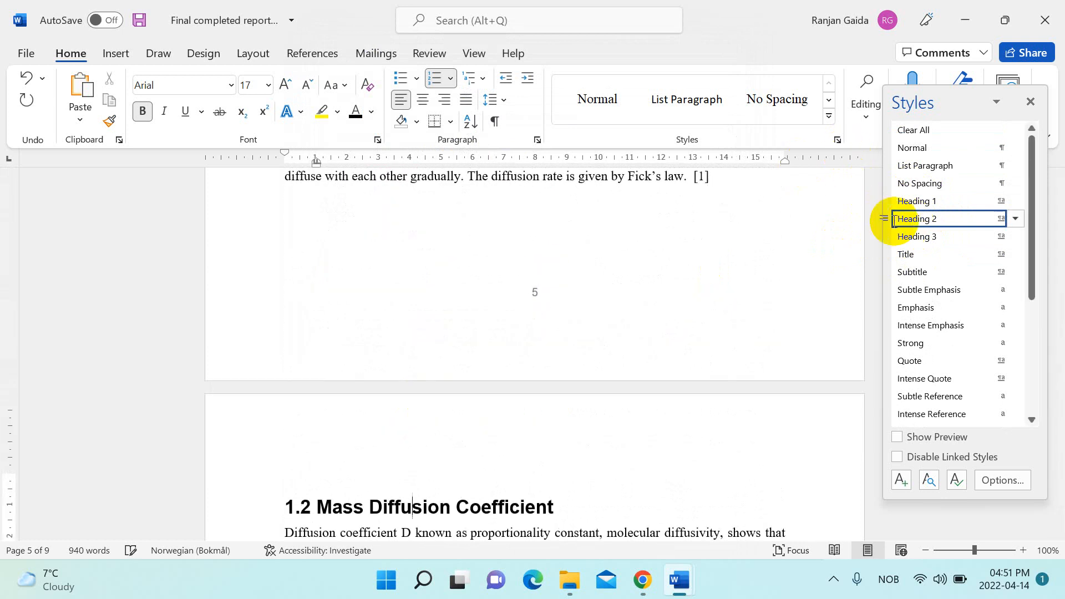
Apply the Heading 2 style to the section title Fick's Law for mass diffusivity
scroll(483, 363, down, 5)
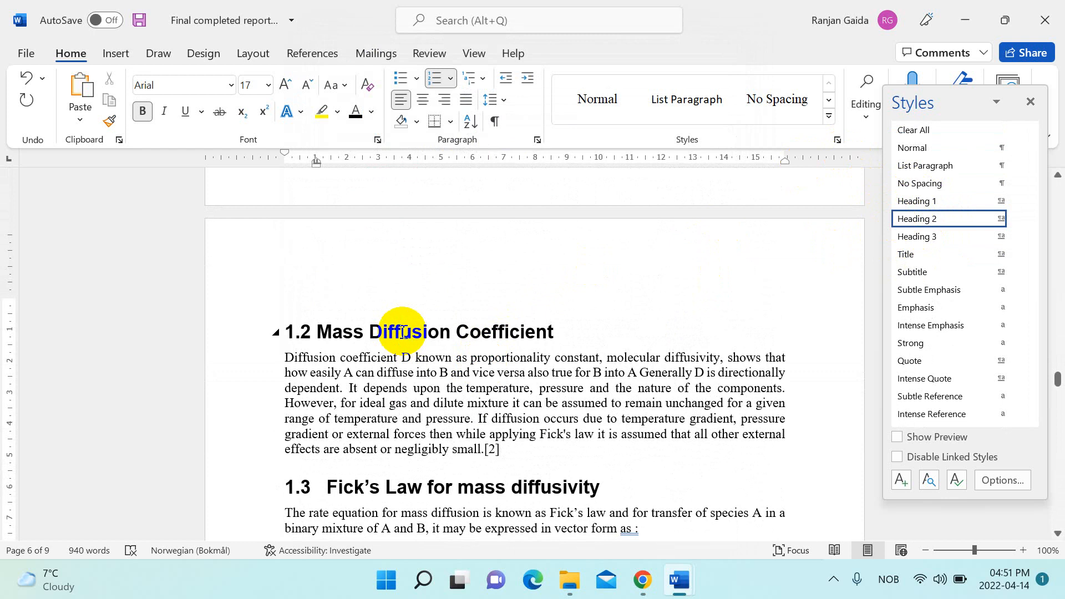
click(413, 491)
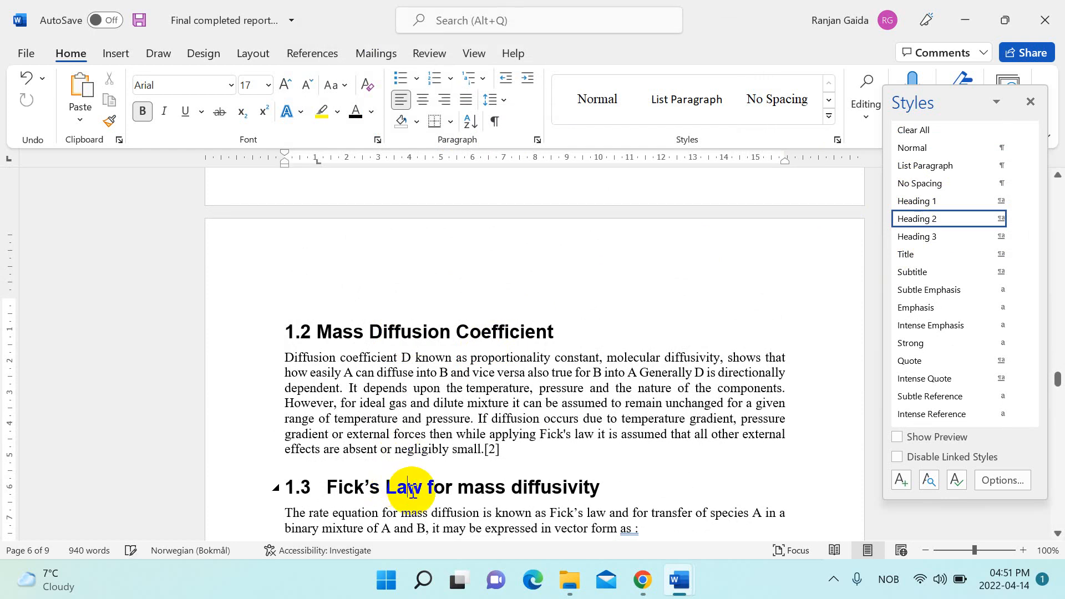
click(937, 218)
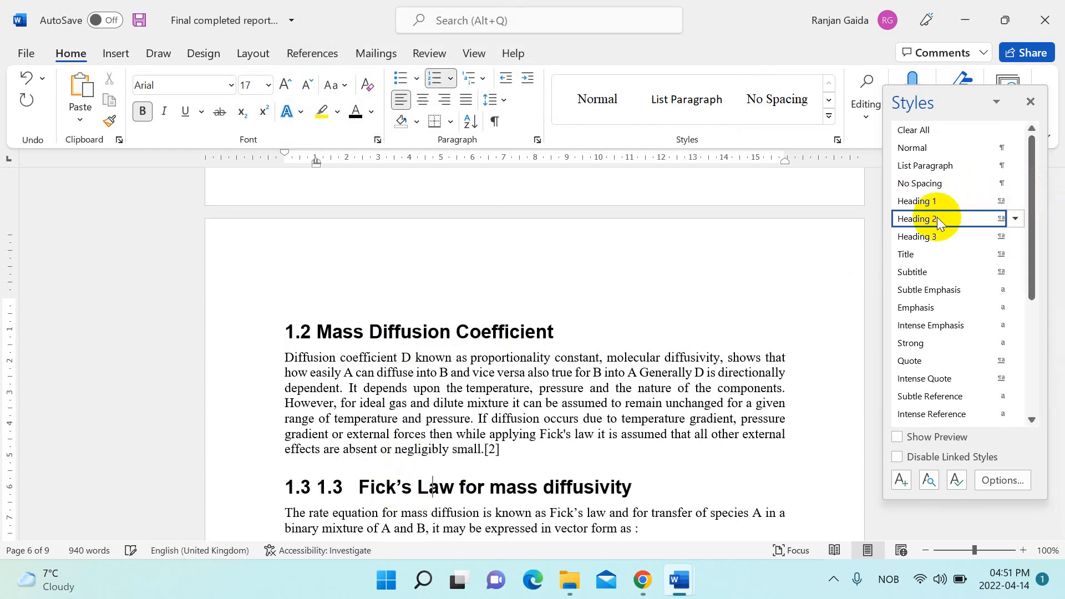
Apply the Heading 2 style to the subsection title Fick's law in Molar form
scroll(453, 404, down, 3)
scroll(454, 404, down, 5)
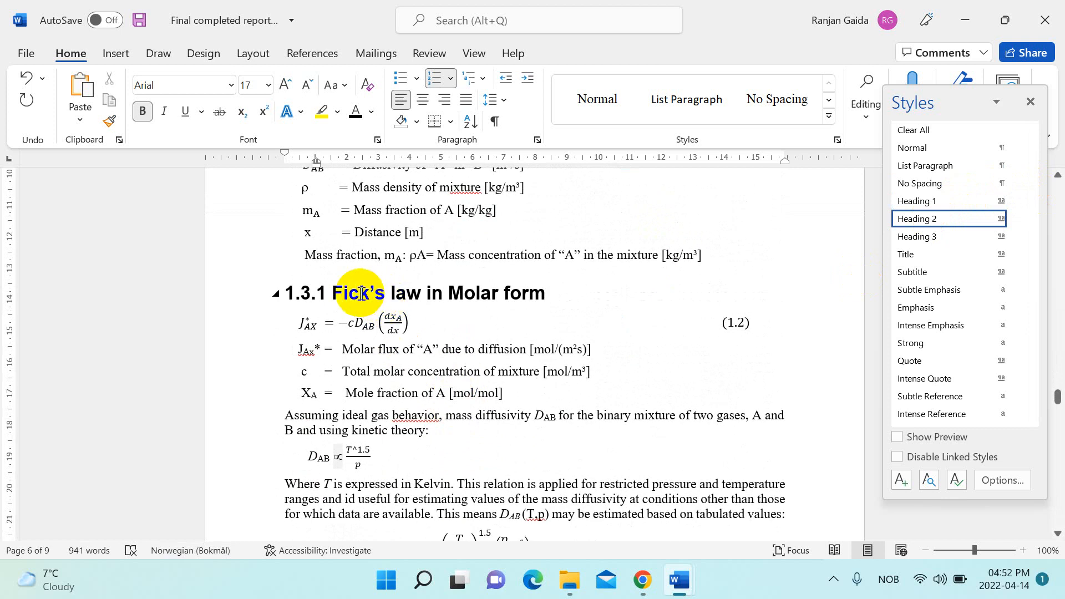
click(361, 292)
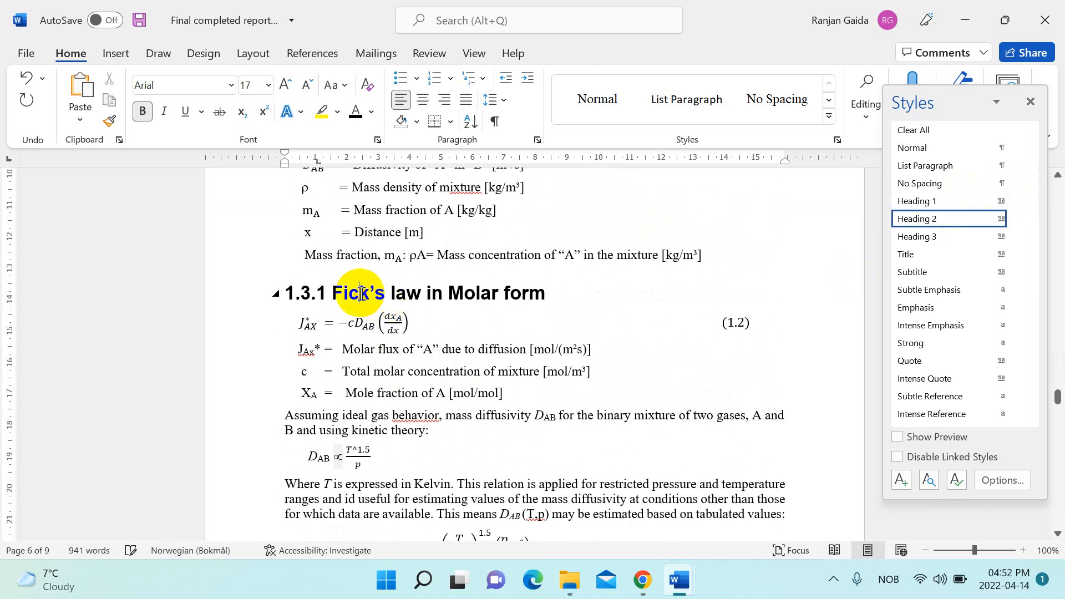
click(902, 218)
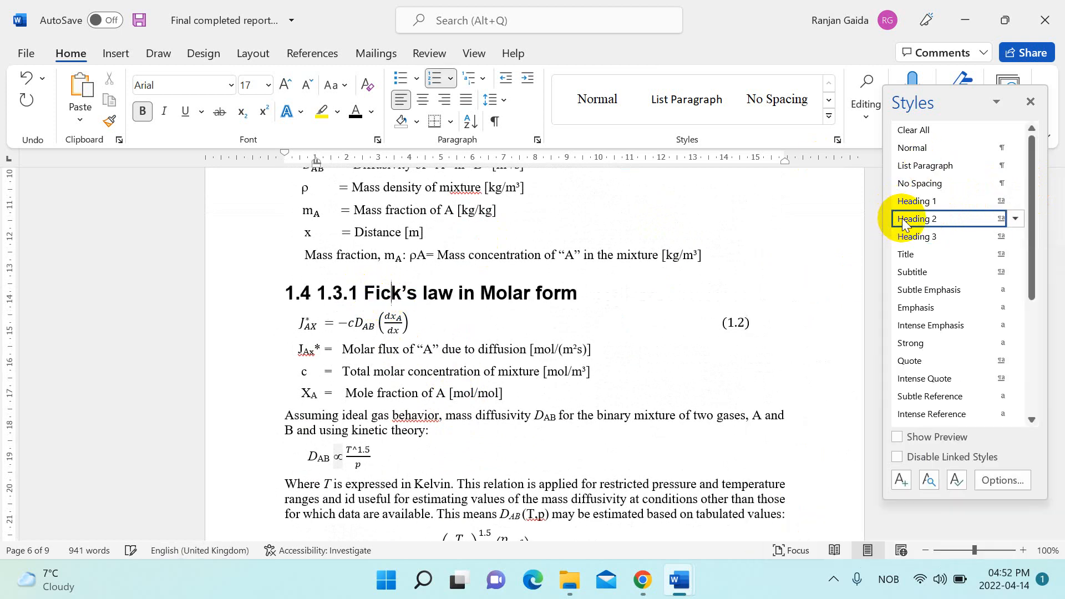
Apply the Heading 1 style to the Numerical Example chapter title and close the Styles list
scroll(457, 333, down, 10)
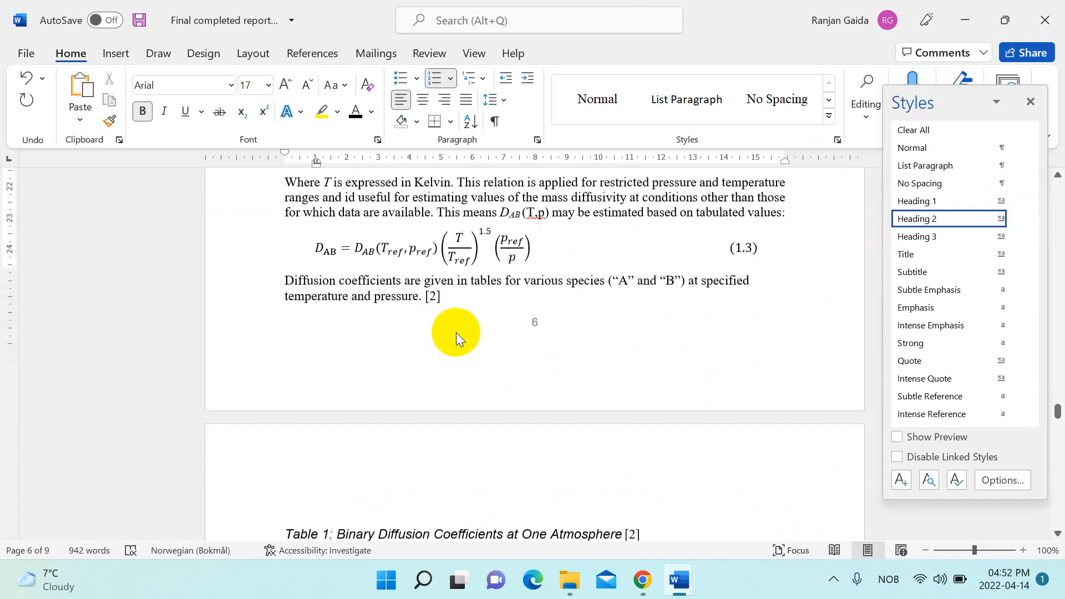
scroll(457, 333, down, 10)
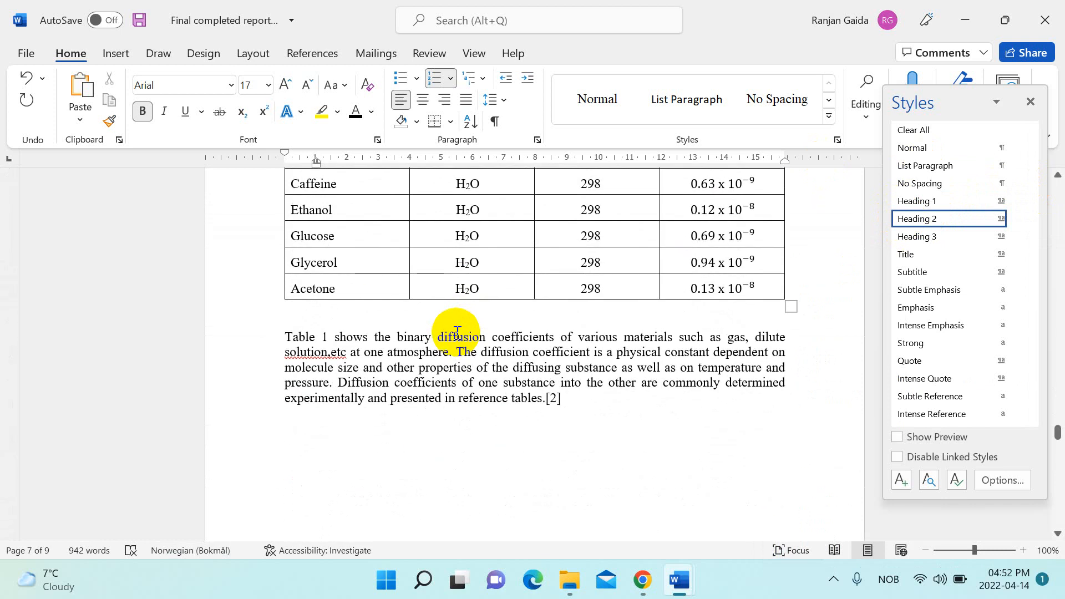
scroll(456, 332, down, 6)
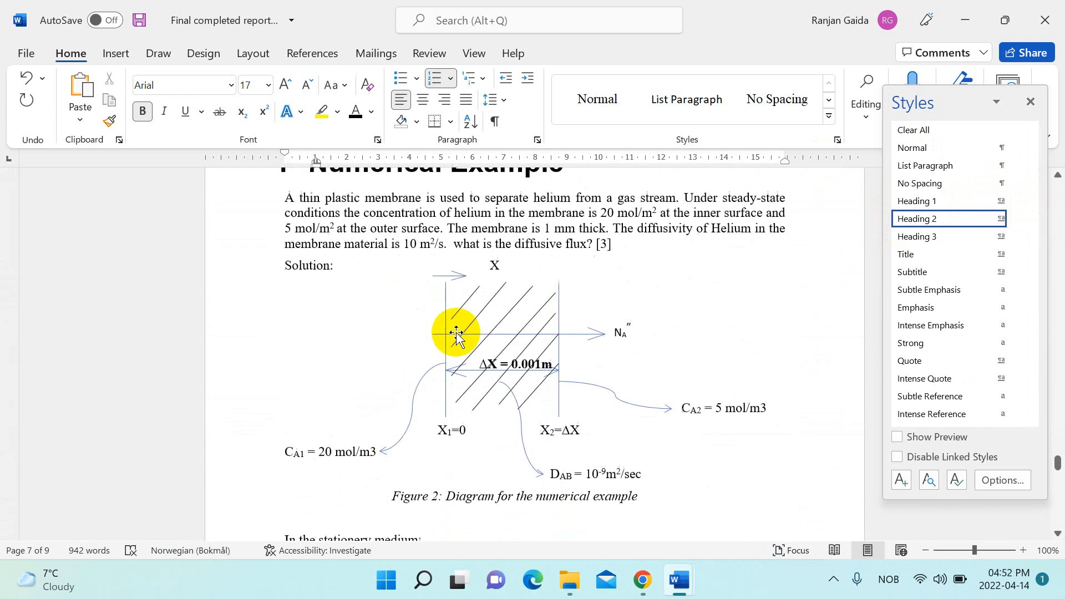
click(413, 186)
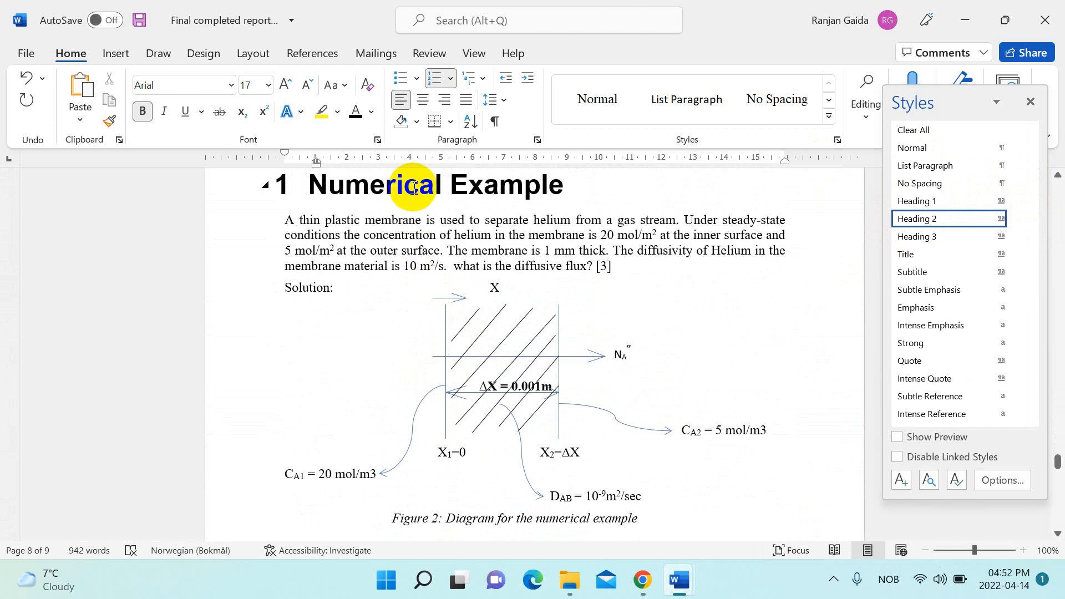
scroll(413, 187, up, 3)
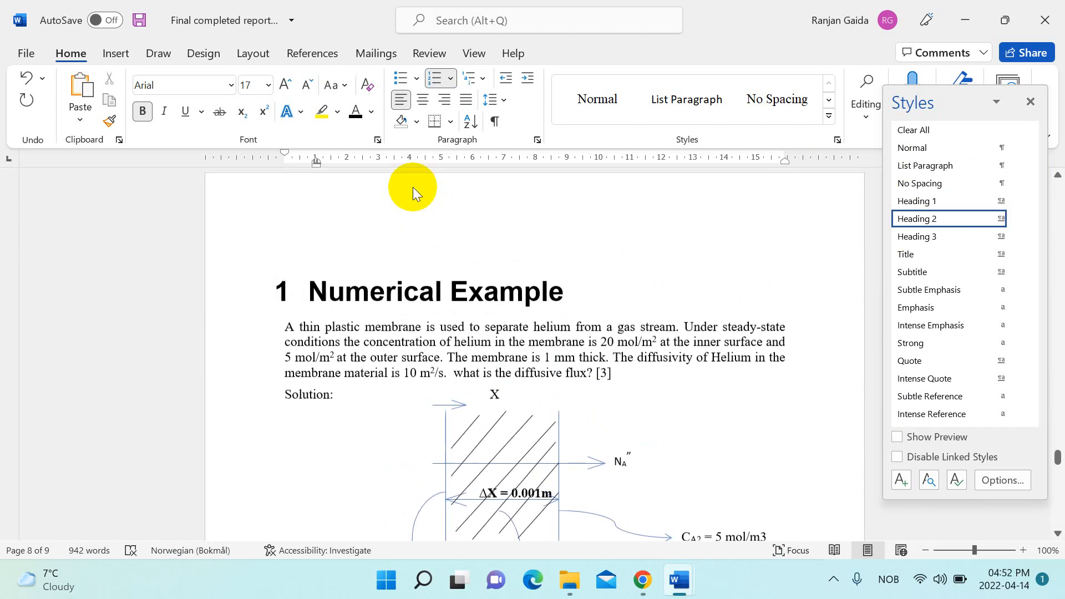
click(370, 292)
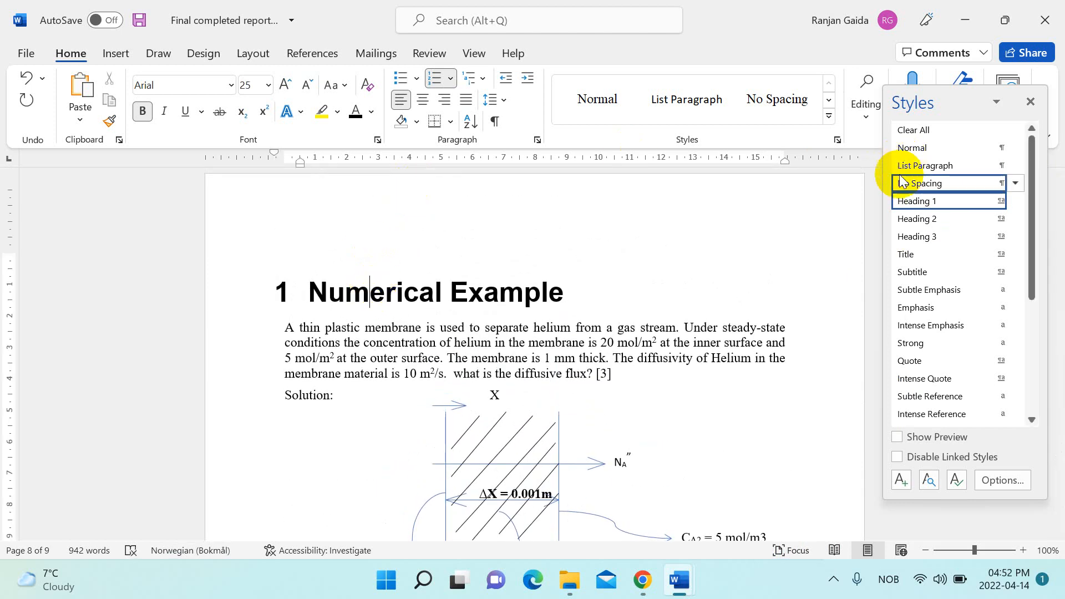
click(907, 201)
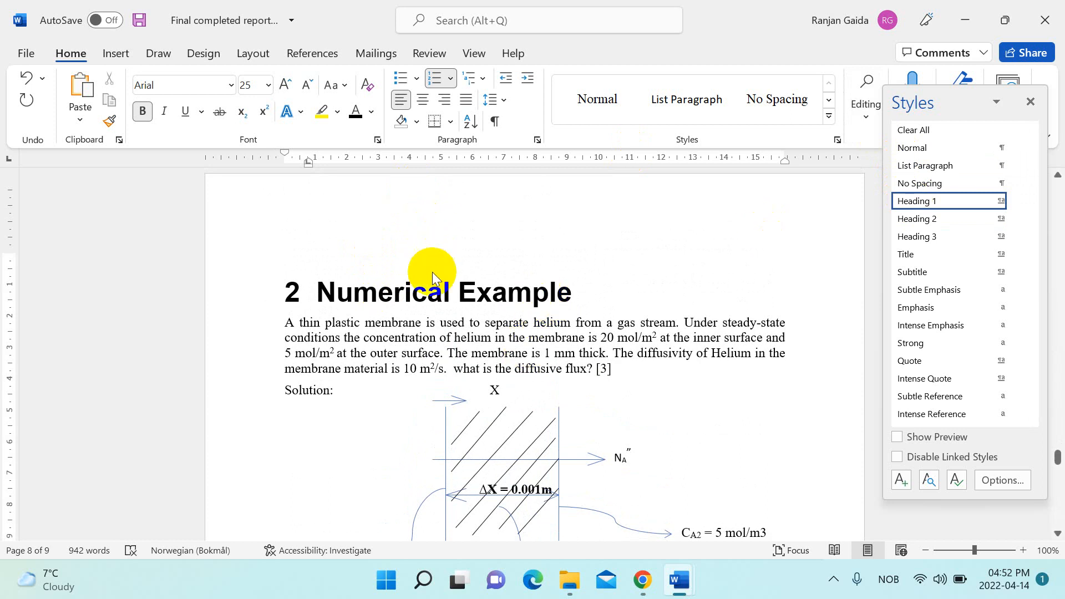
scroll(431, 272, up, 15)
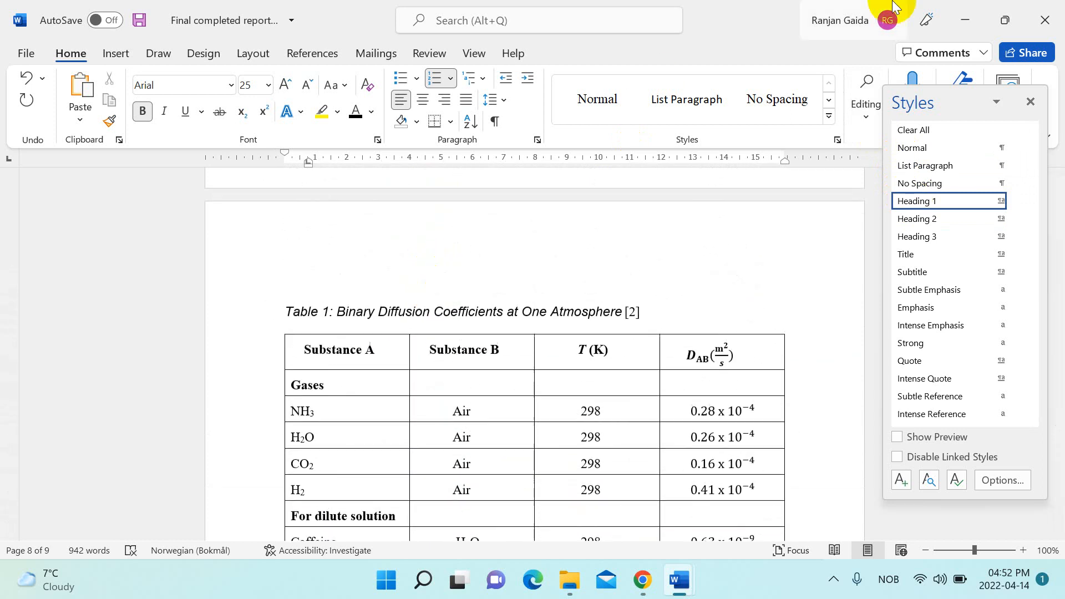
click(1030, 107)
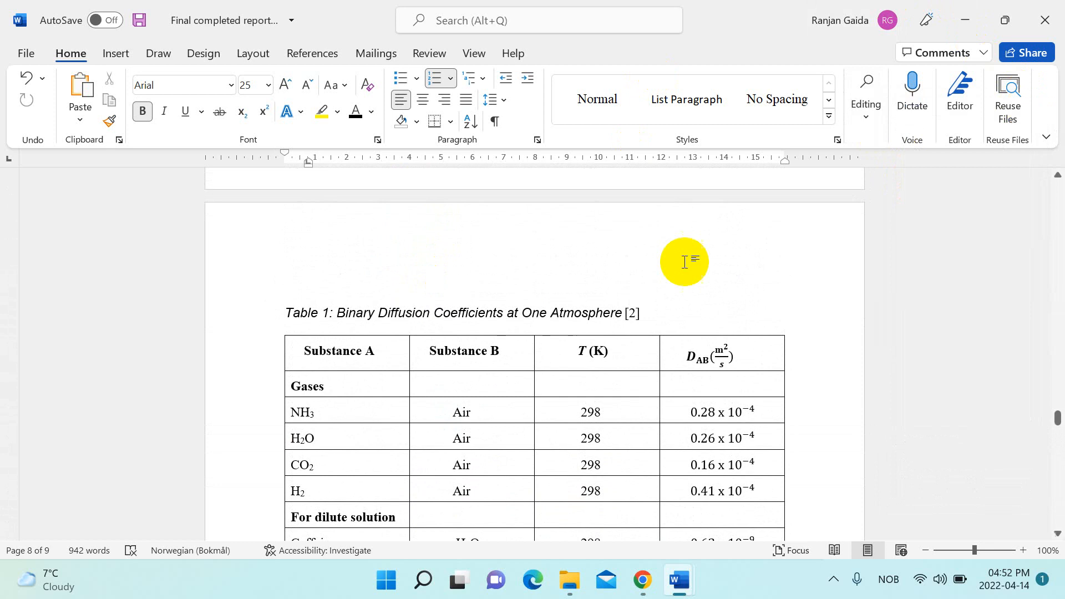
Insert an Automatic Table 1 table of contents on the blank front-matter page after the cover page
scroll(535, 378, up, 5)
scroll(536, 377, up, 20)
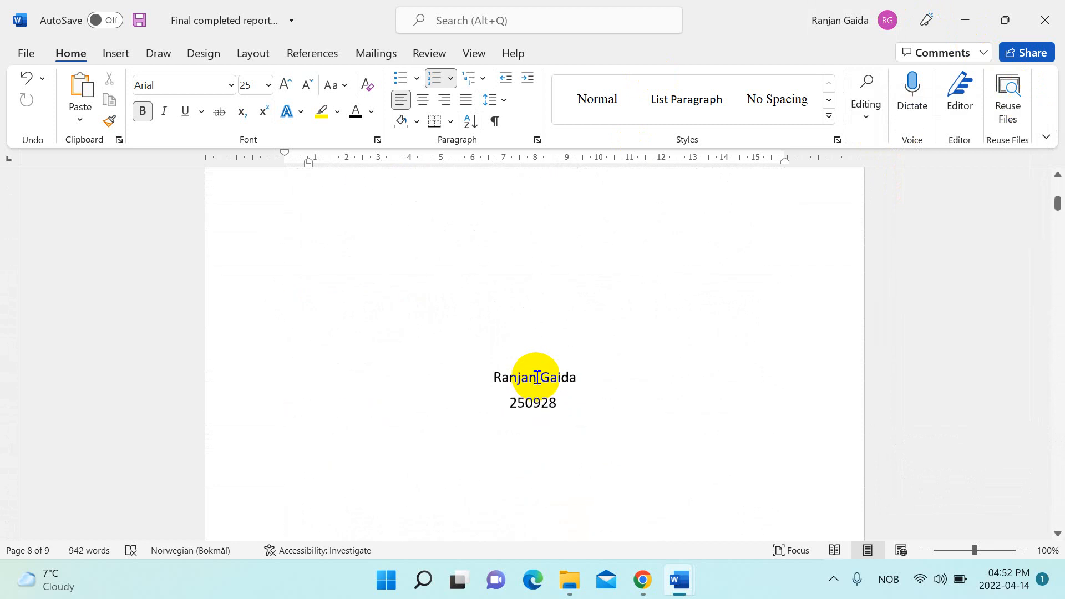
scroll(536, 377, down, 15)
scroll(536, 377, down, 6)
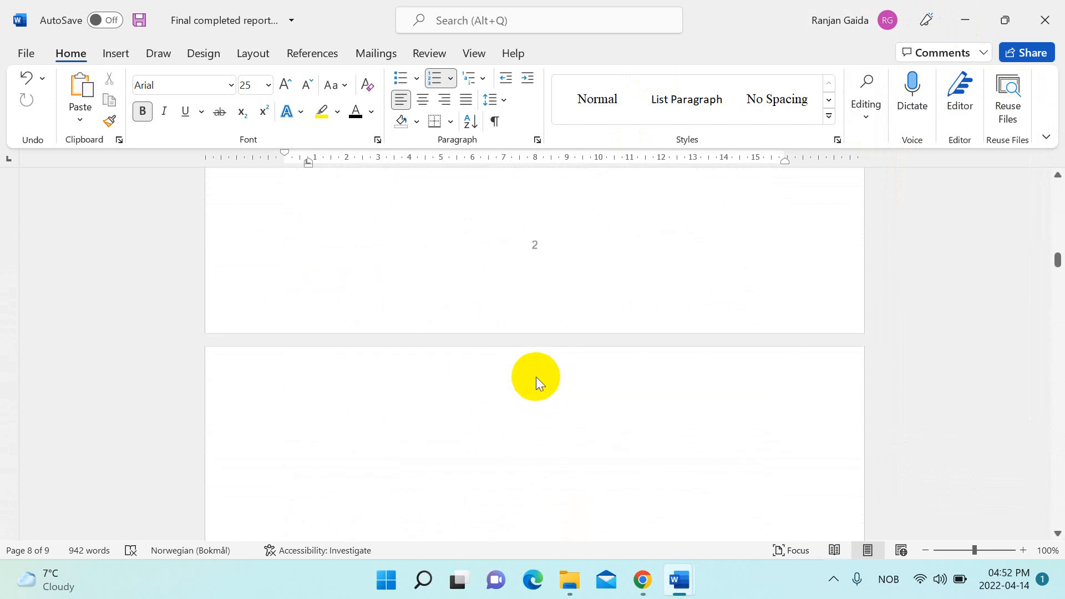
click(301, 301)
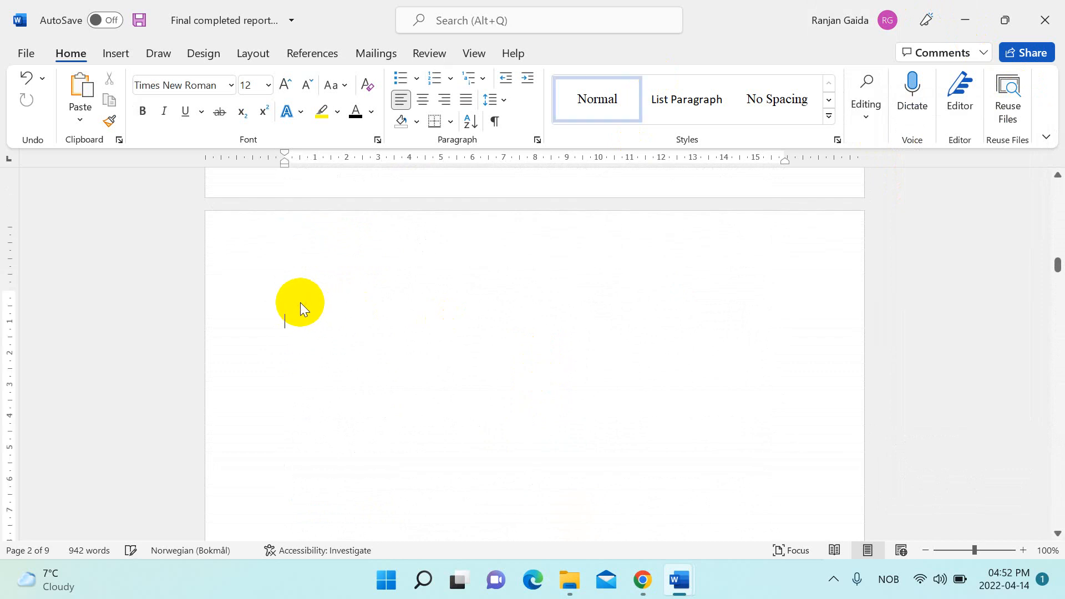
scroll(219, 234, down, 5)
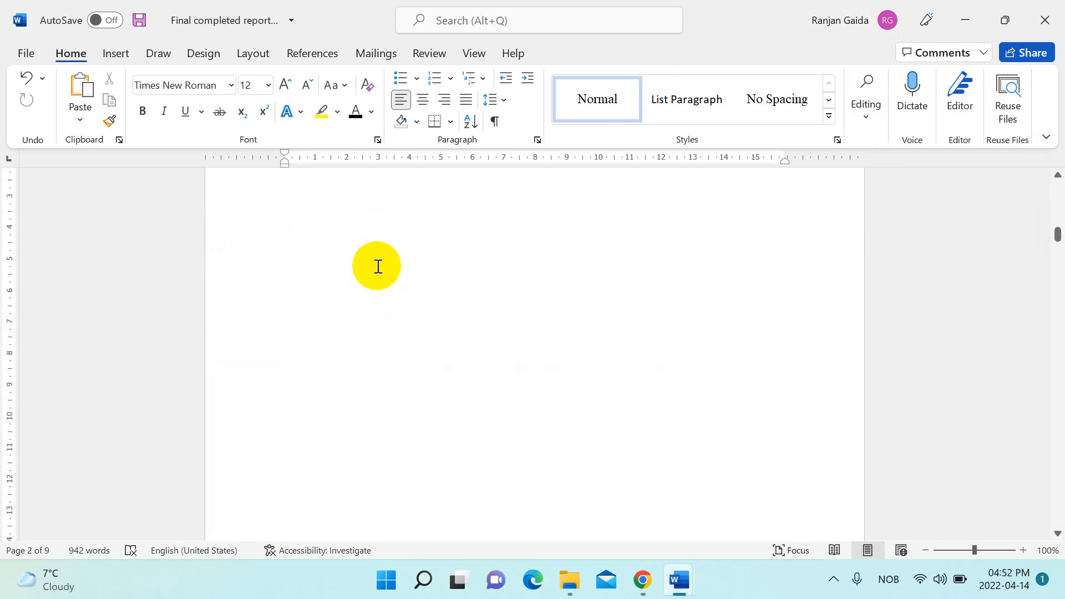
scroll(376, 266, down, 3)
scroll(376, 266, down, 5)
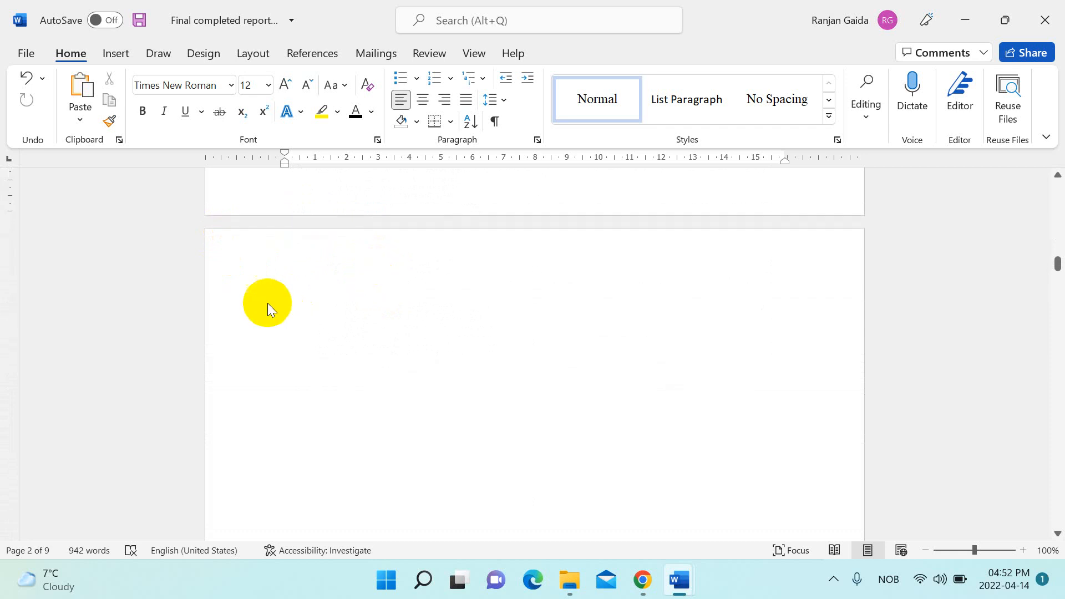
click(278, 291)
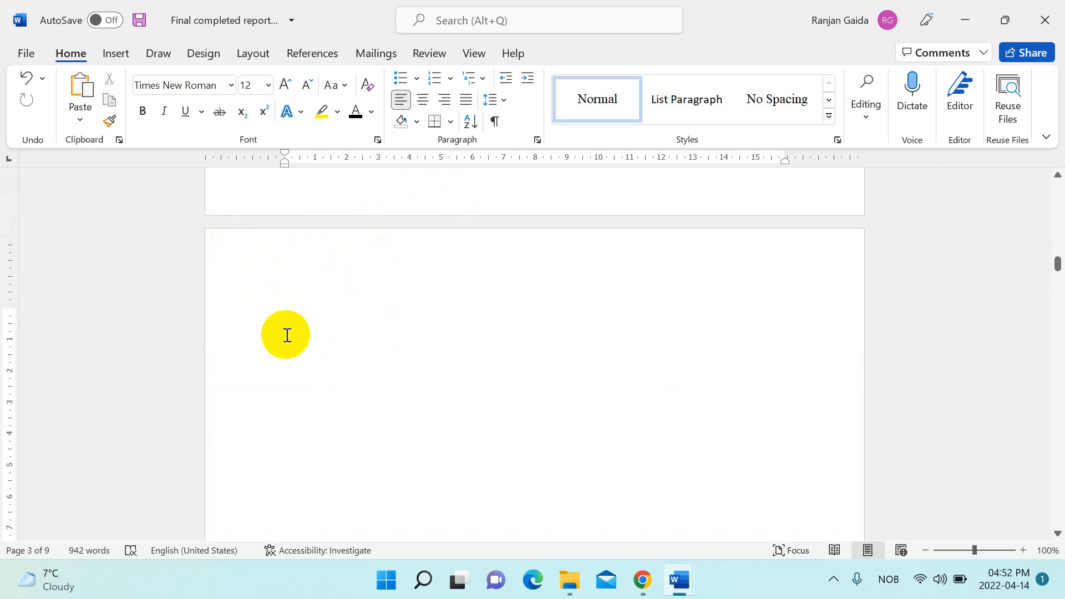
click(115, 54)
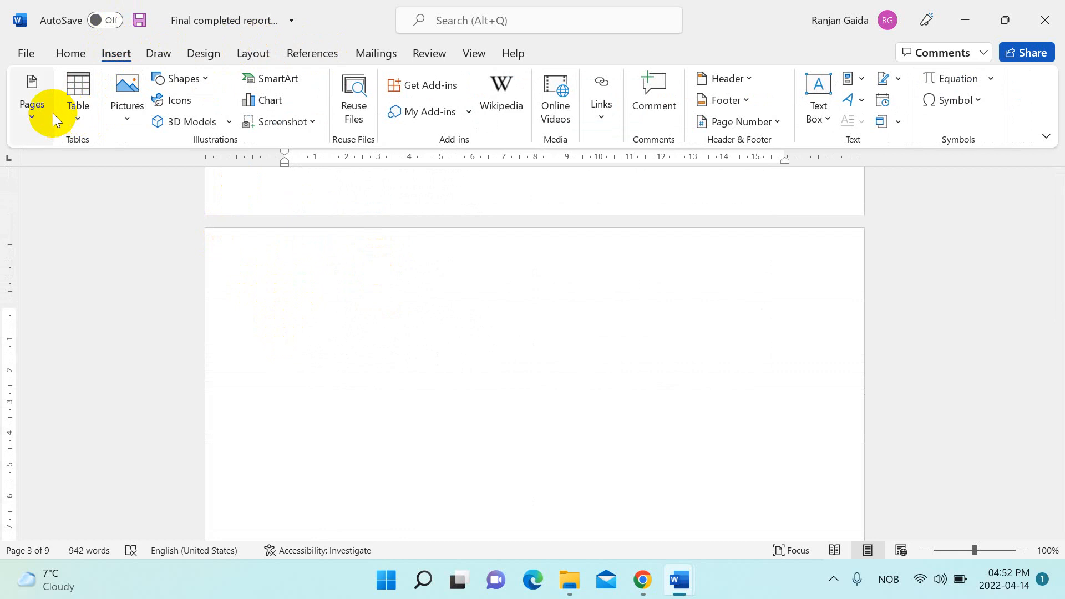
click(296, 58)
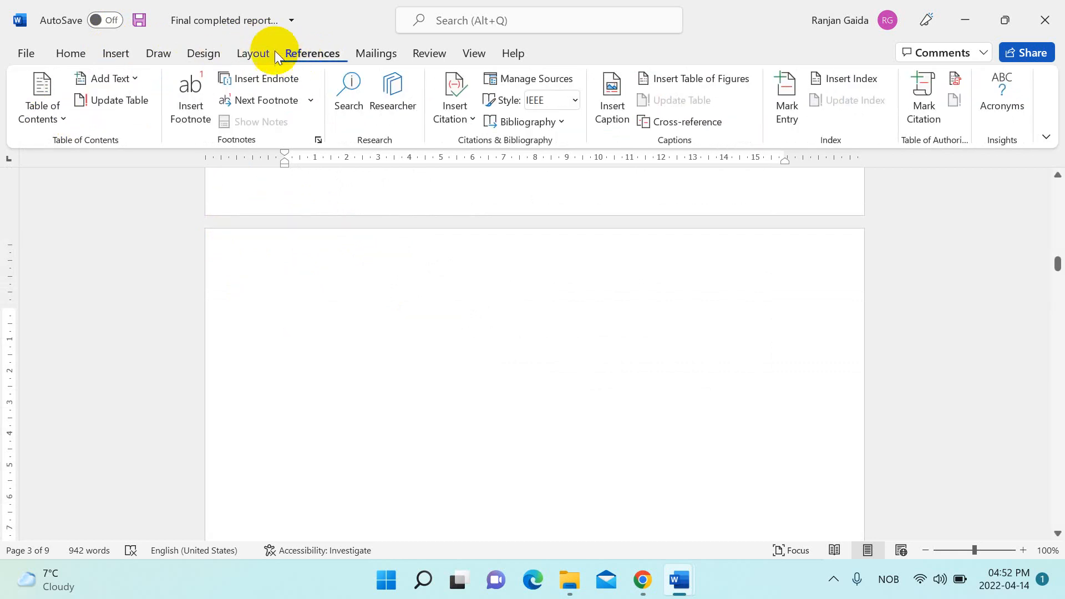
click(45, 108)
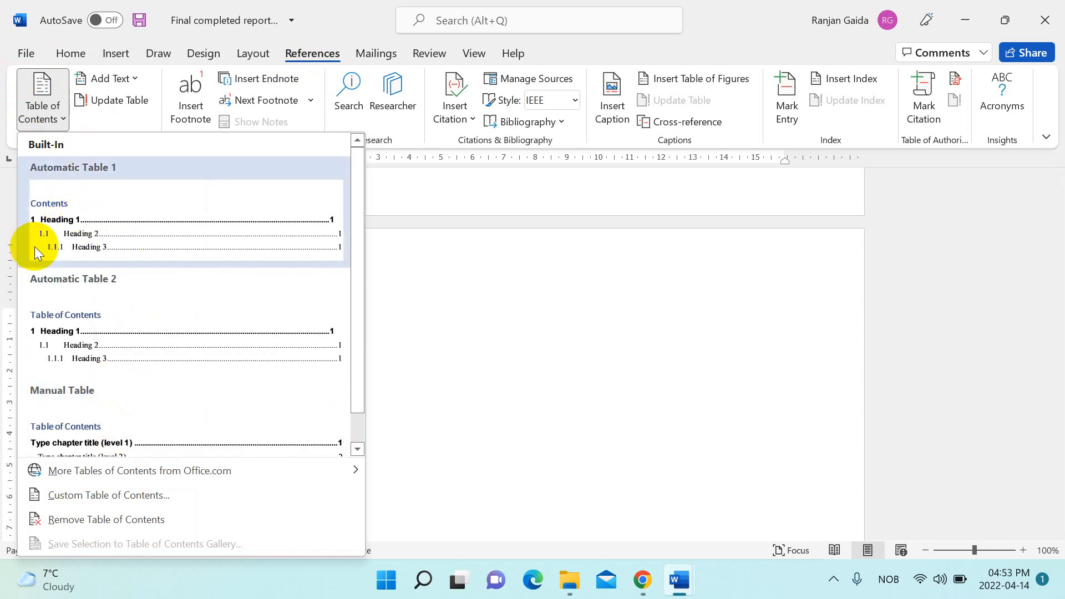
click(129, 219)
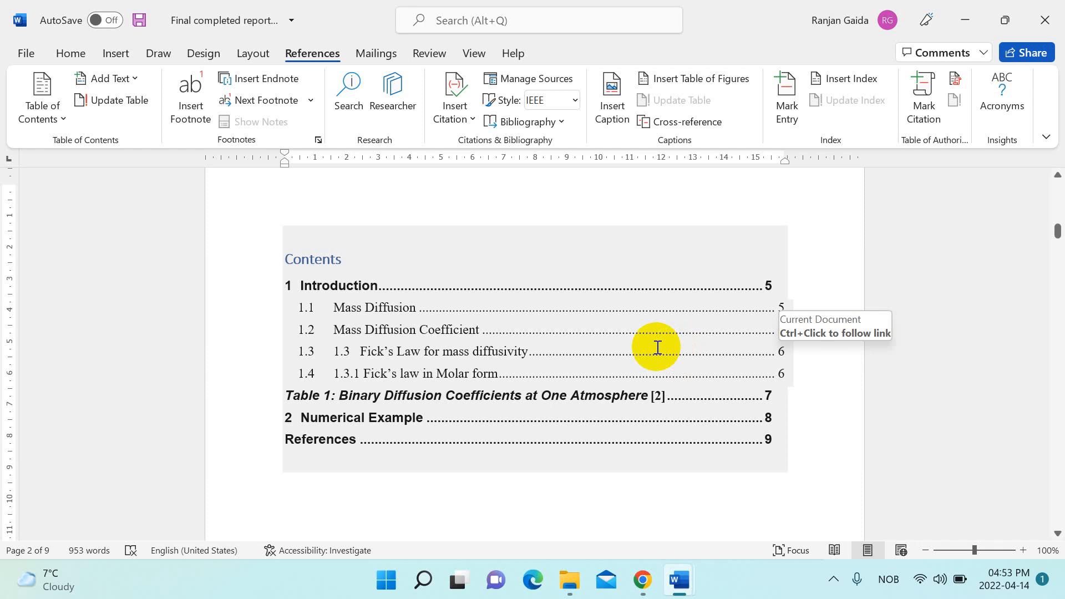
Examine the entries and page numbers in the table of contents and compare them with the Introduction chapter heading
scroll(464, 345, up, 3)
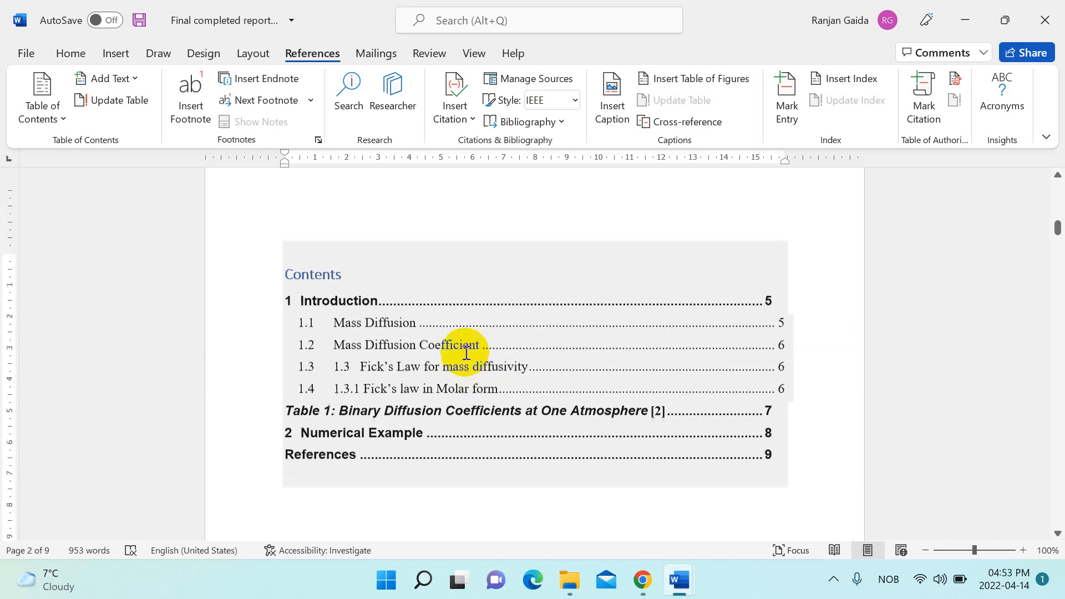
scroll(466, 353, up, 20)
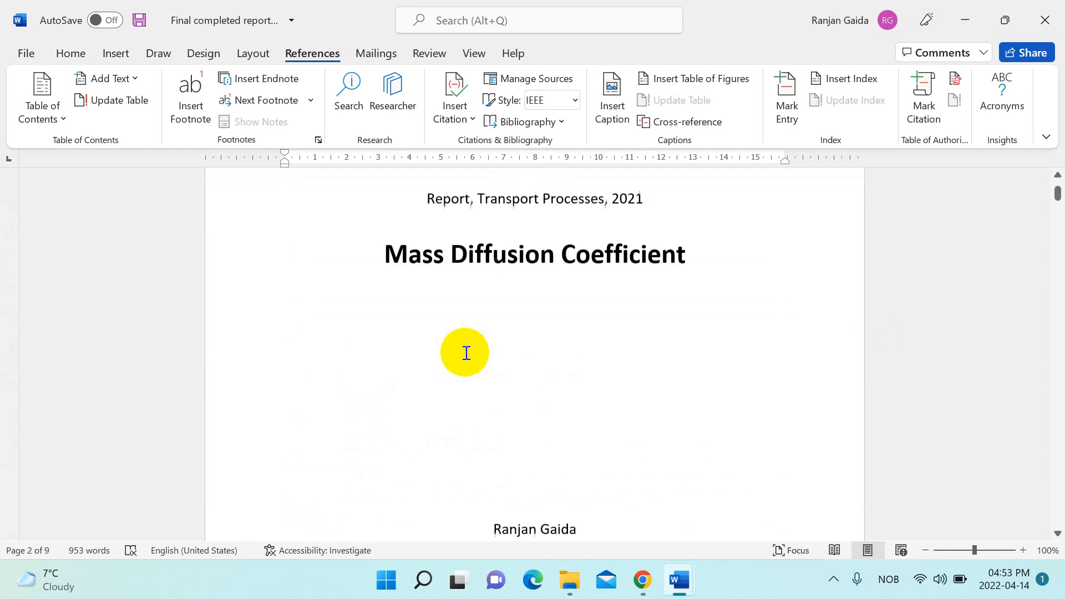
scroll(466, 353, down, 20)
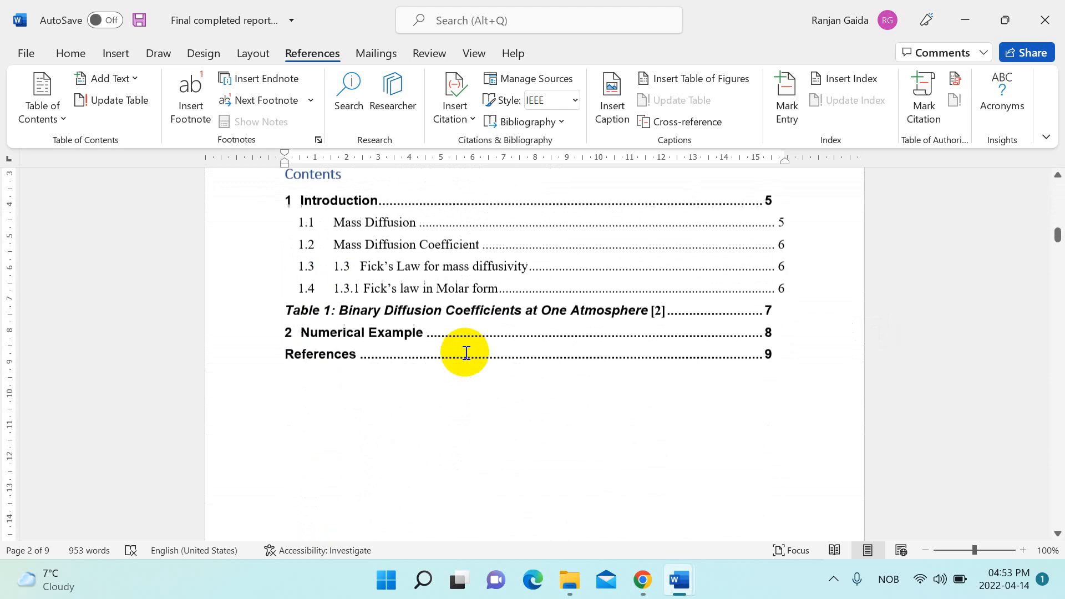
scroll(466, 353, up, 1)
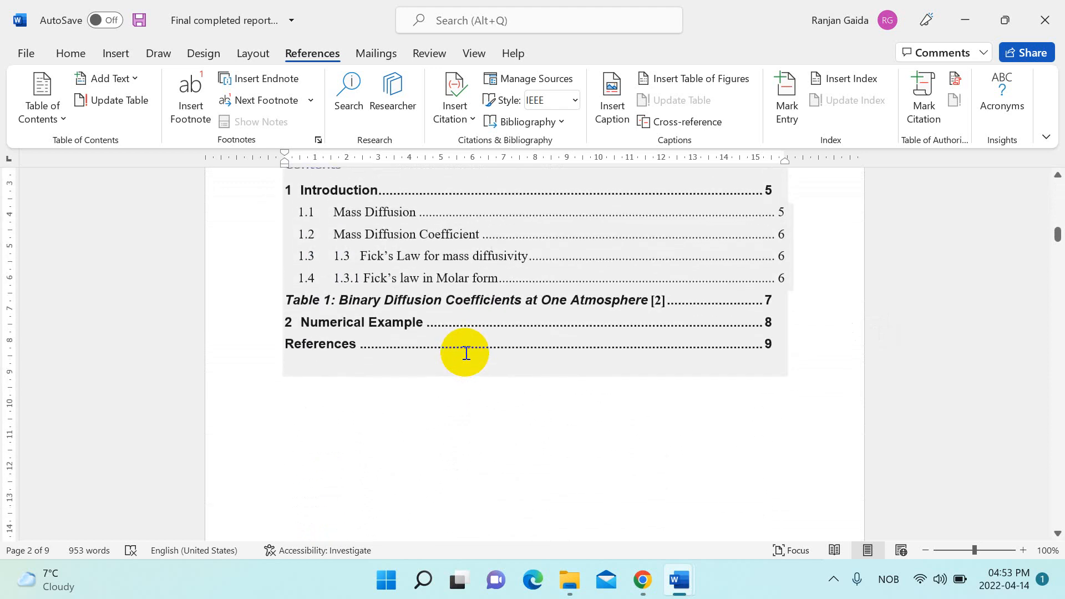
scroll(466, 353, up, 3)
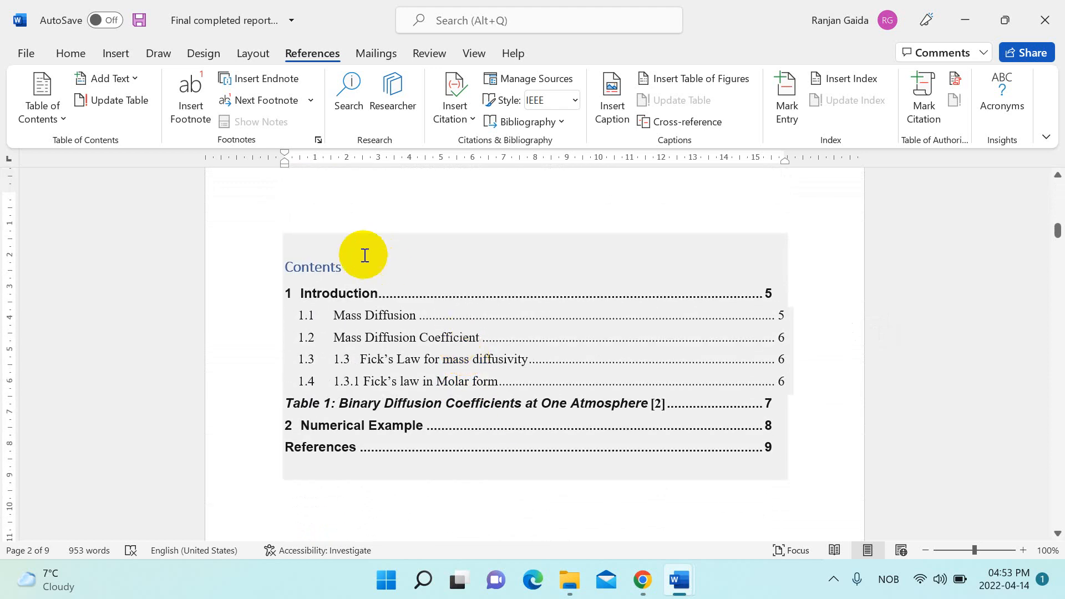
scroll(471, 410, down, 20)
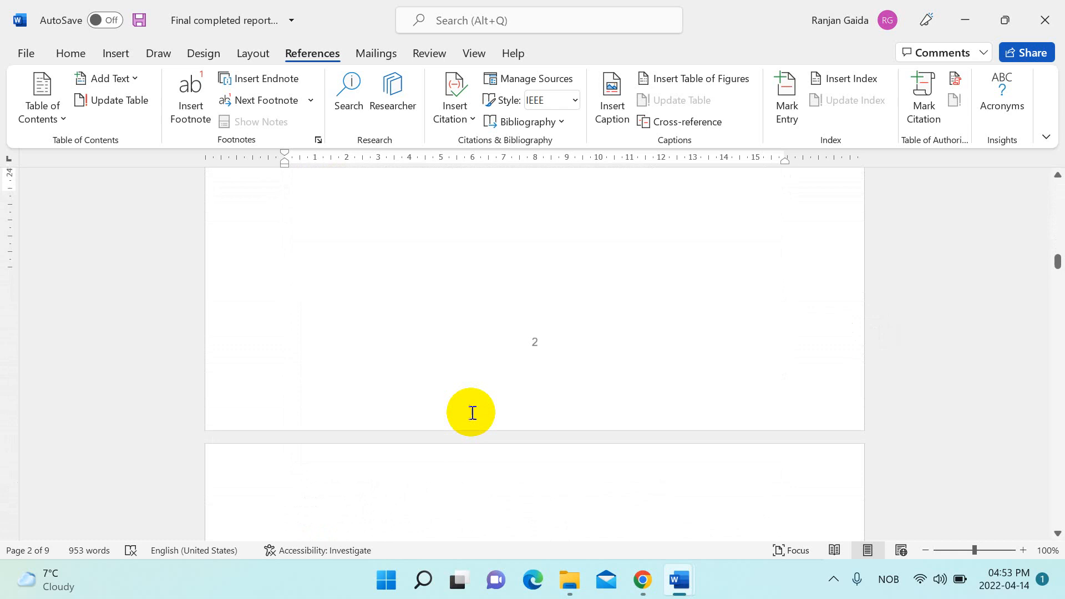
scroll(471, 412, down, 15)
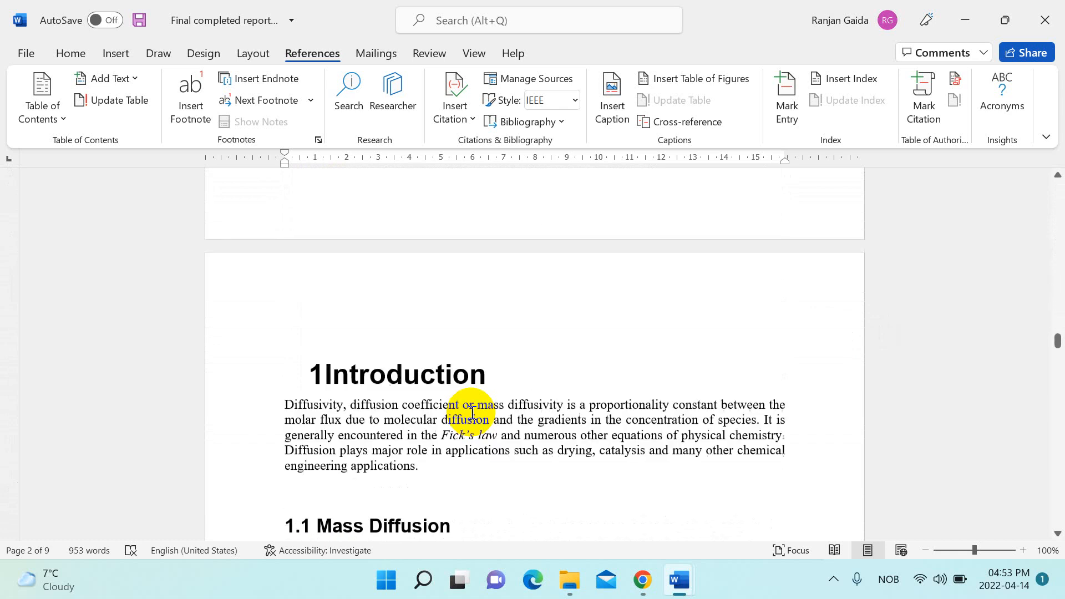
click(388, 238)
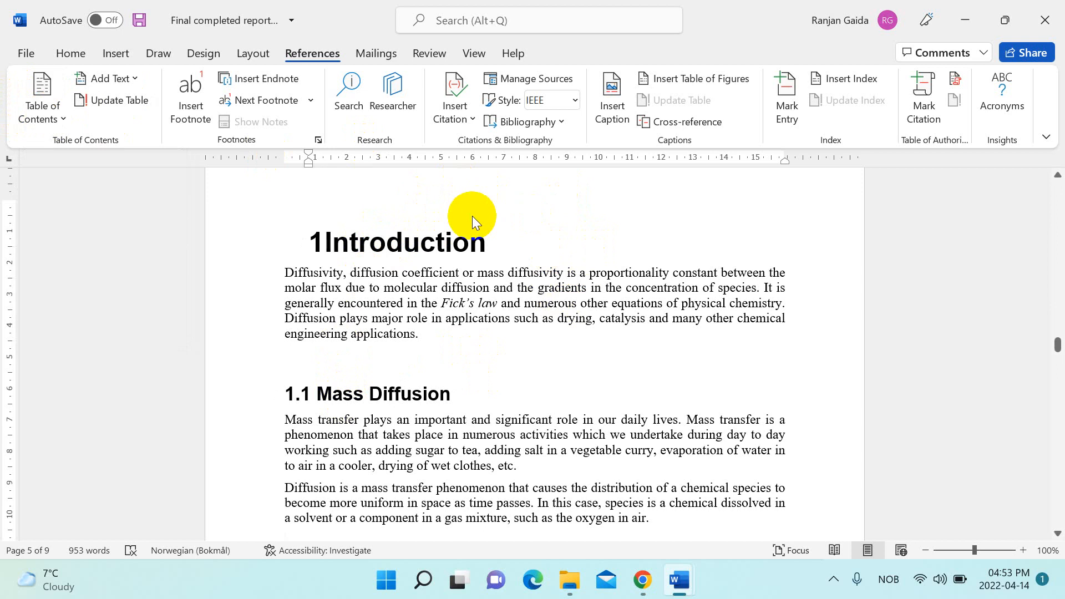
scroll(472, 222, up, 10)
scroll(471, 215, up, 10)
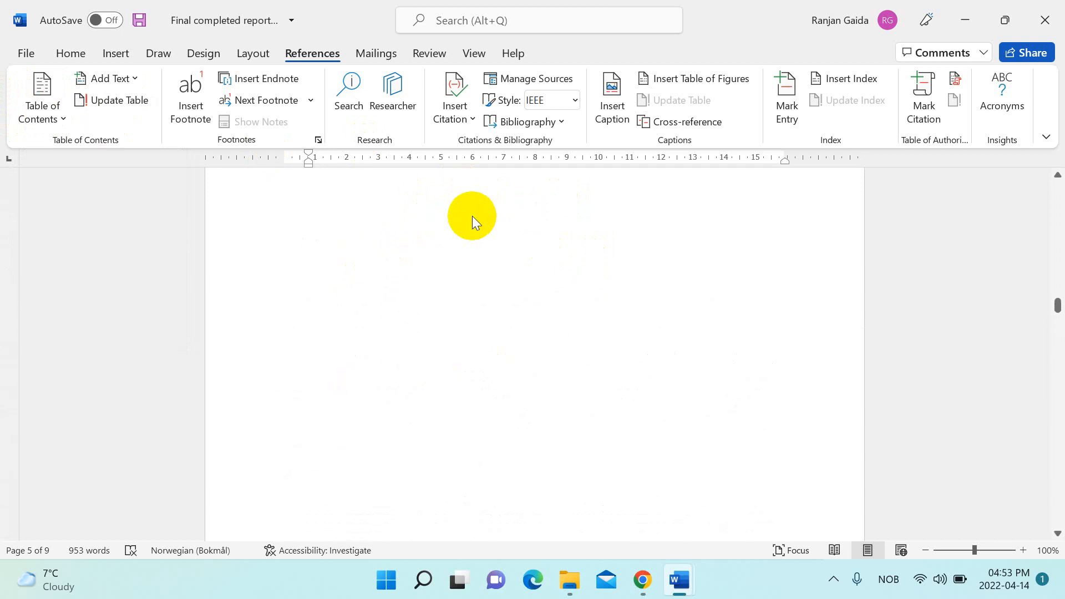
scroll(471, 215, up, 8)
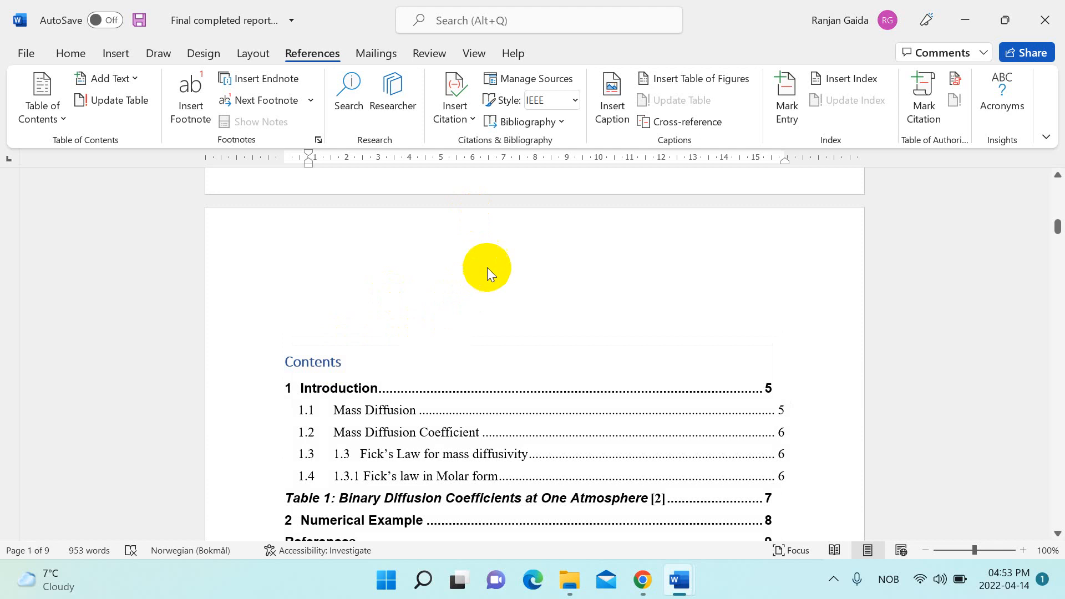
scroll(488, 267, down, 5)
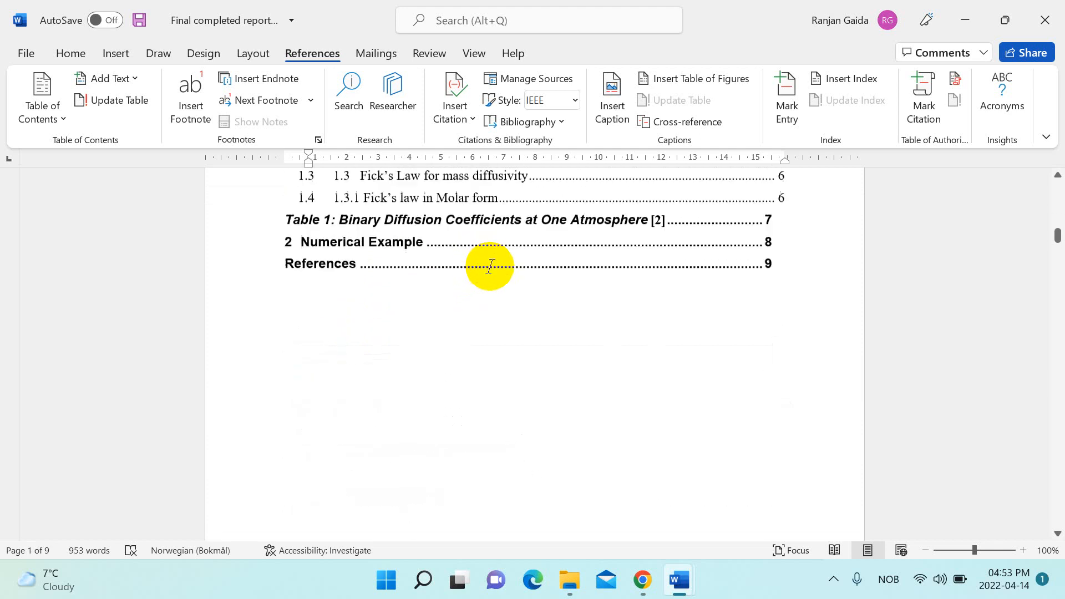
scroll(490, 266, up, 3)
Extend the first chapter heading to read "Introduction of work"
click(357, 274)
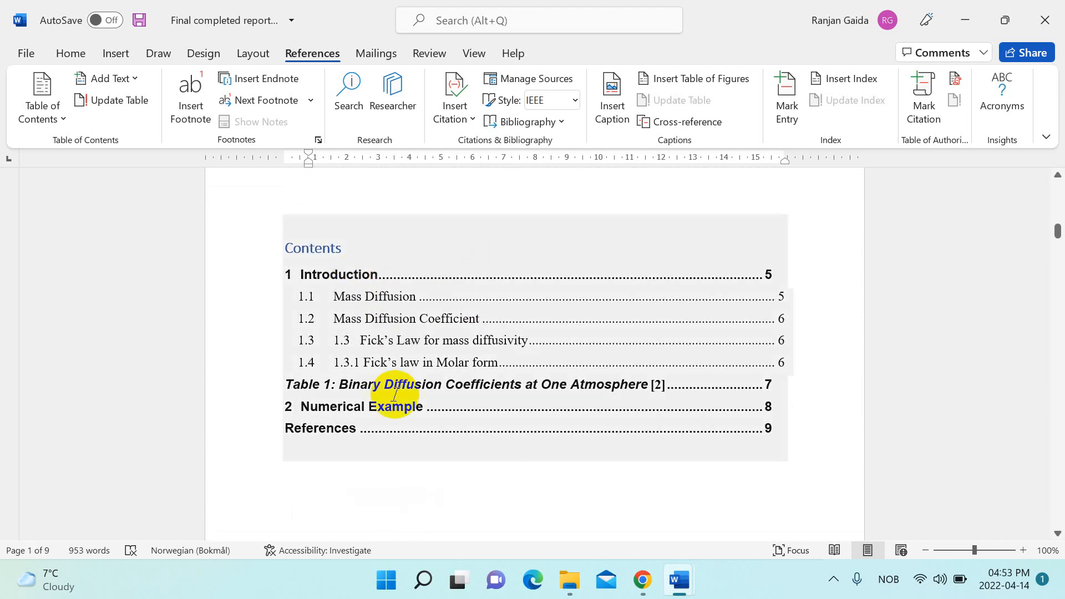
key(Delete)
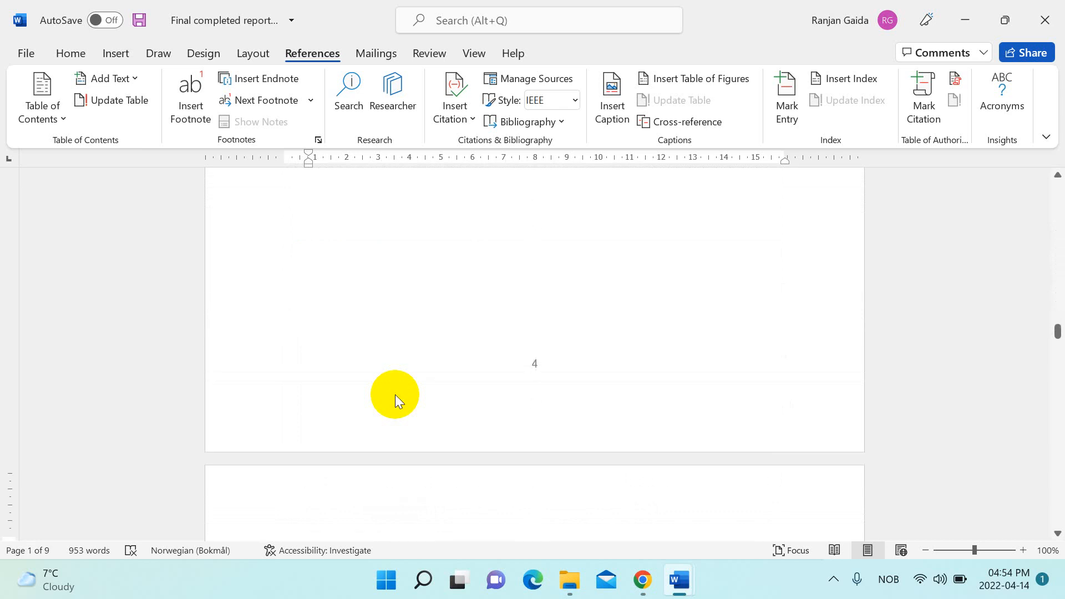
scroll(395, 394, down, 6)
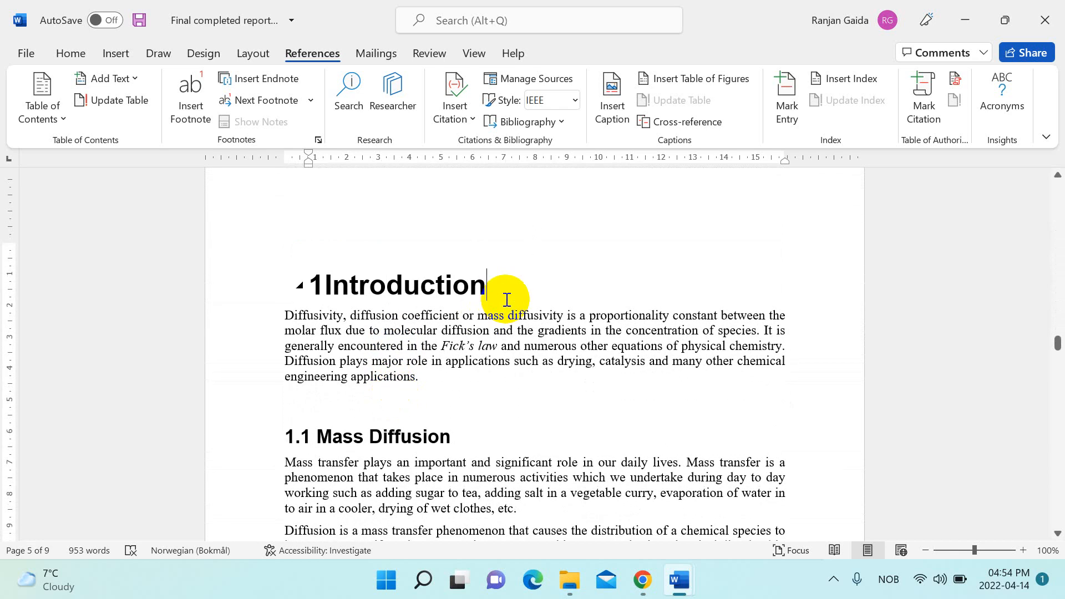
text(of work)
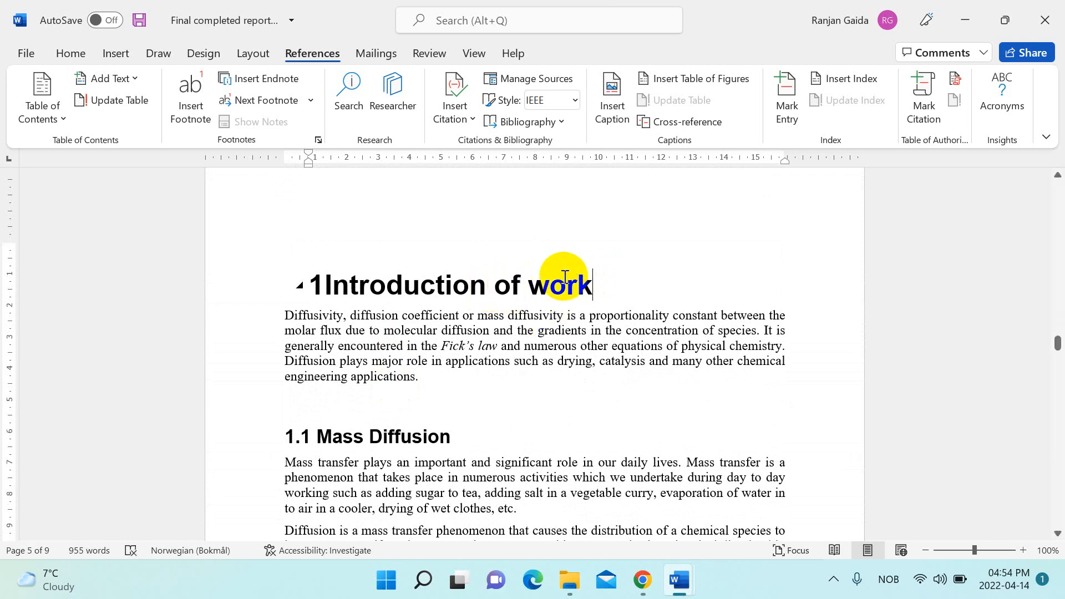
Update the entire table of contents, not only the page numbers, to include the edited chapter title
scroll(564, 276, up, 10)
scroll(564, 276, up, 10)
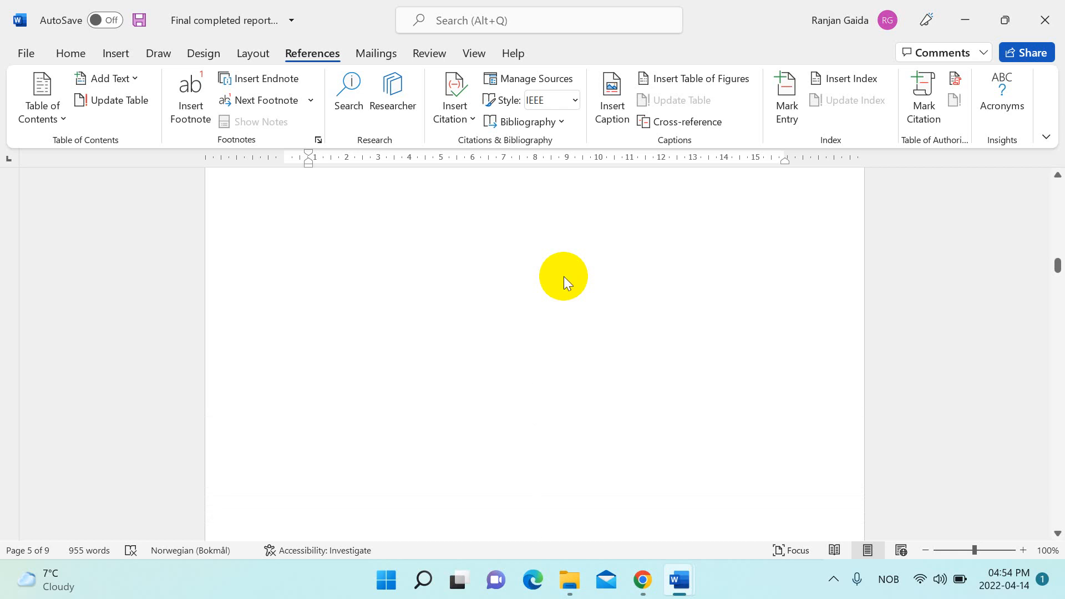
scroll(564, 276, up, 10)
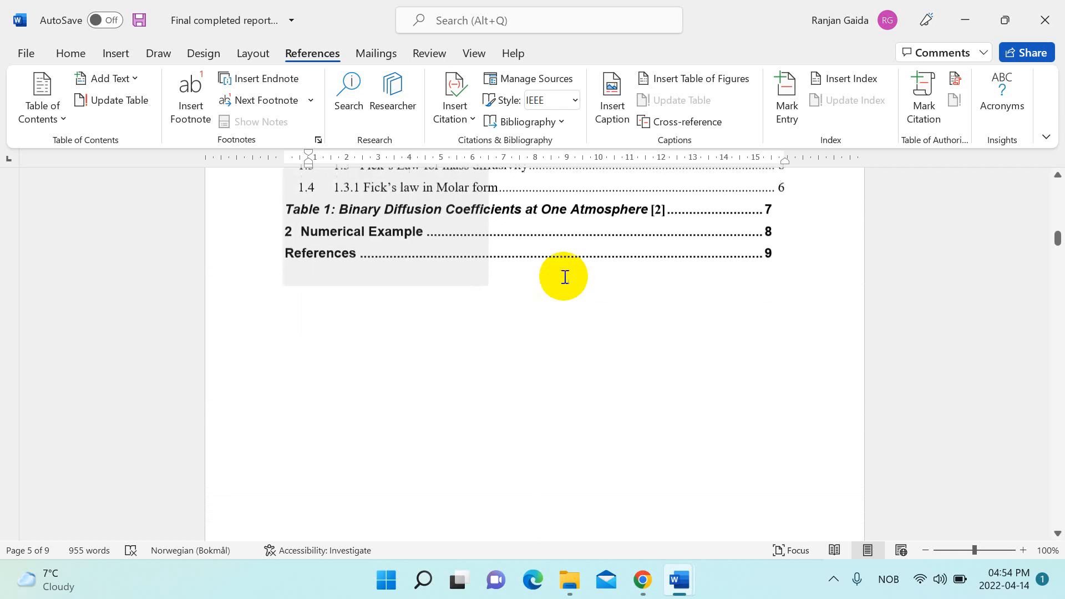
scroll(564, 276, up, 4)
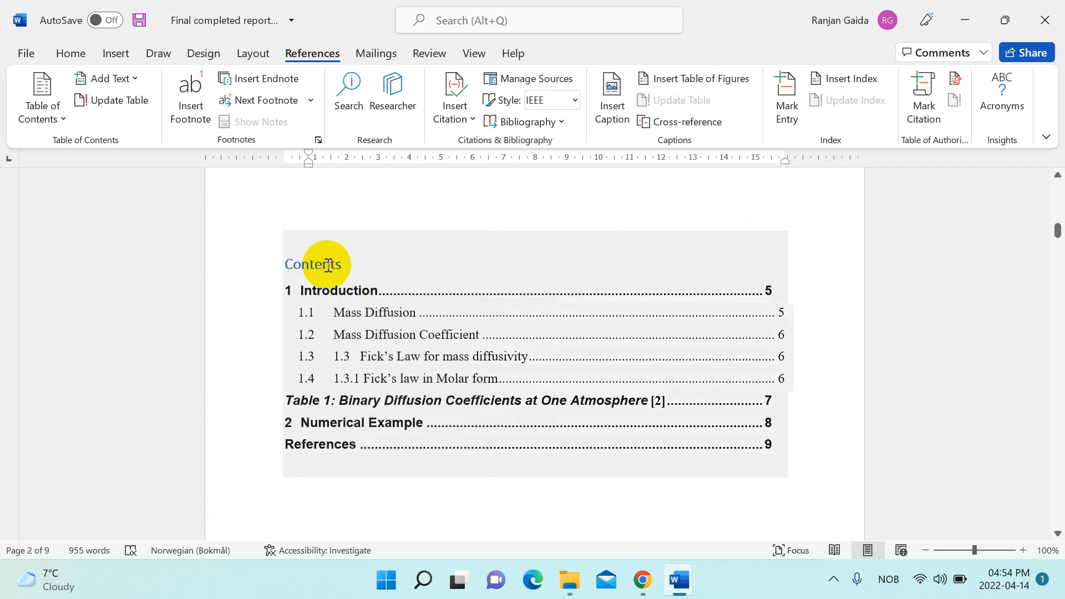
click(328, 265)
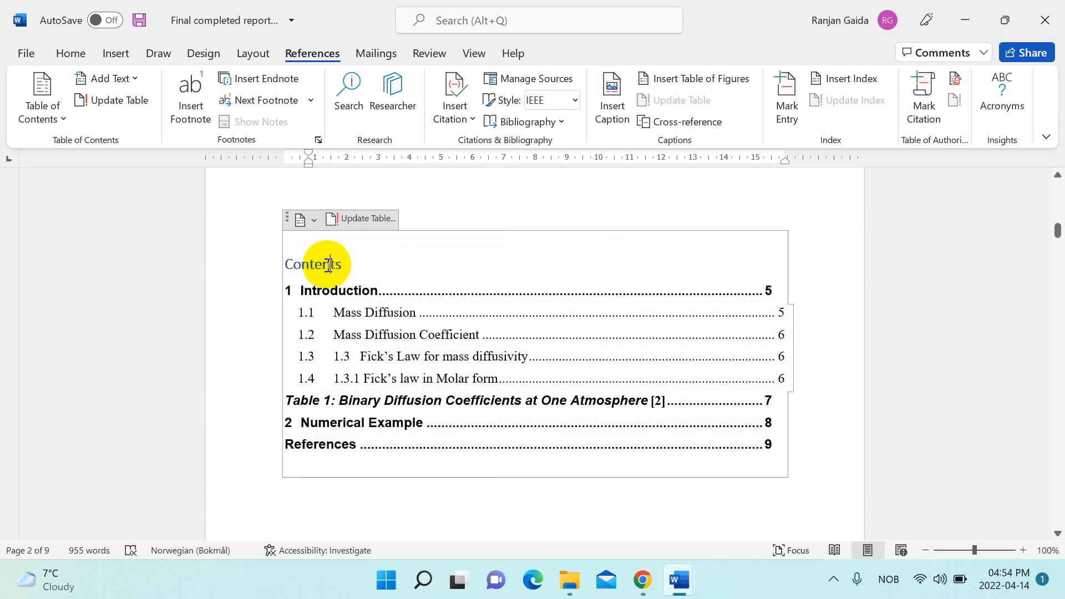
click(361, 221)
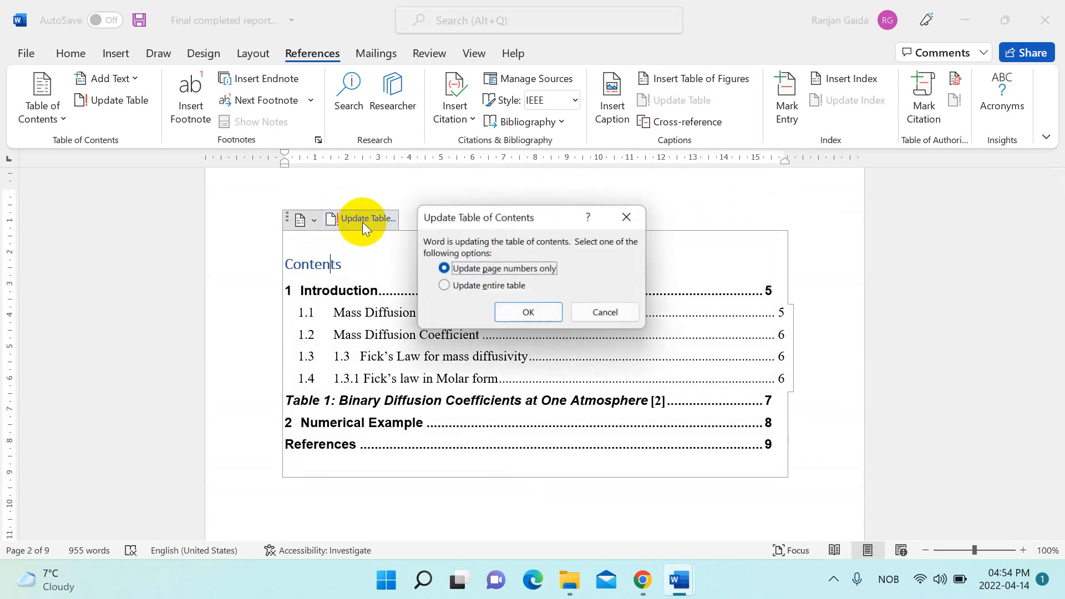
click(444, 285)
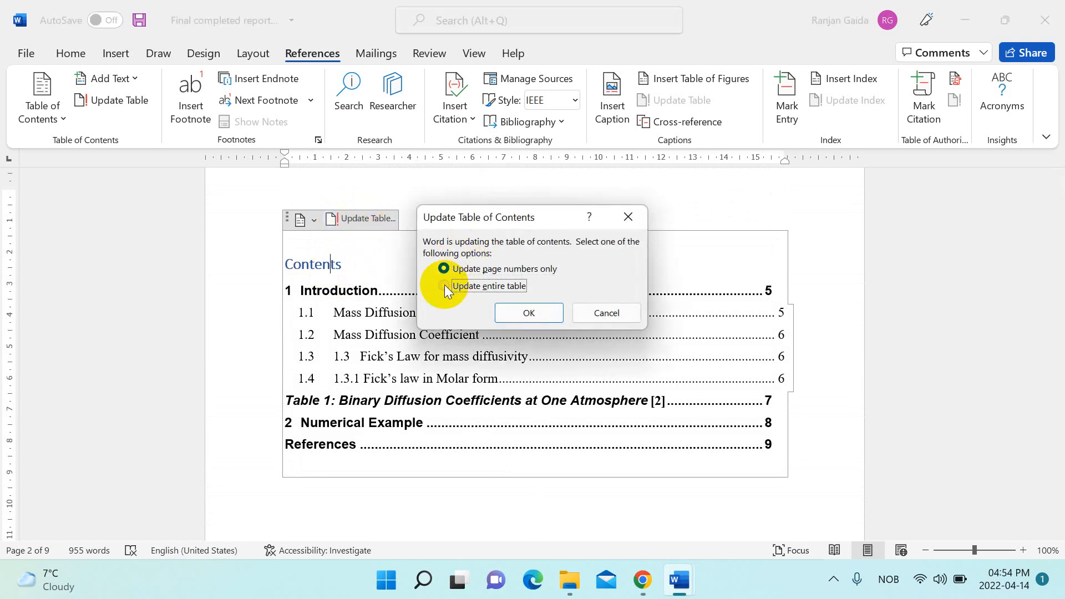
click(530, 313)
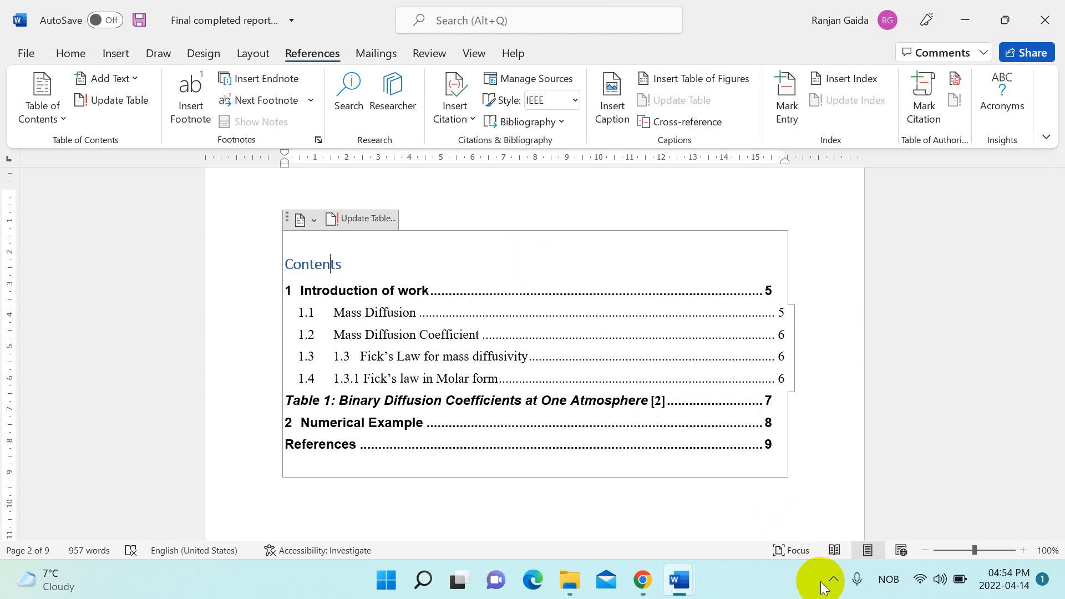
click(845, 584)
click(835, 579)
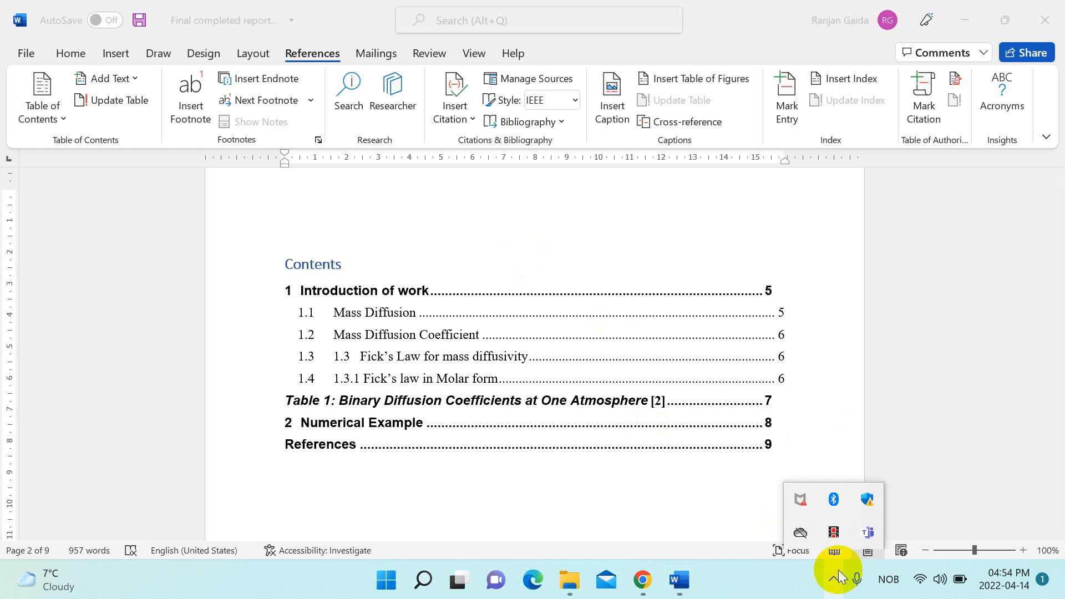